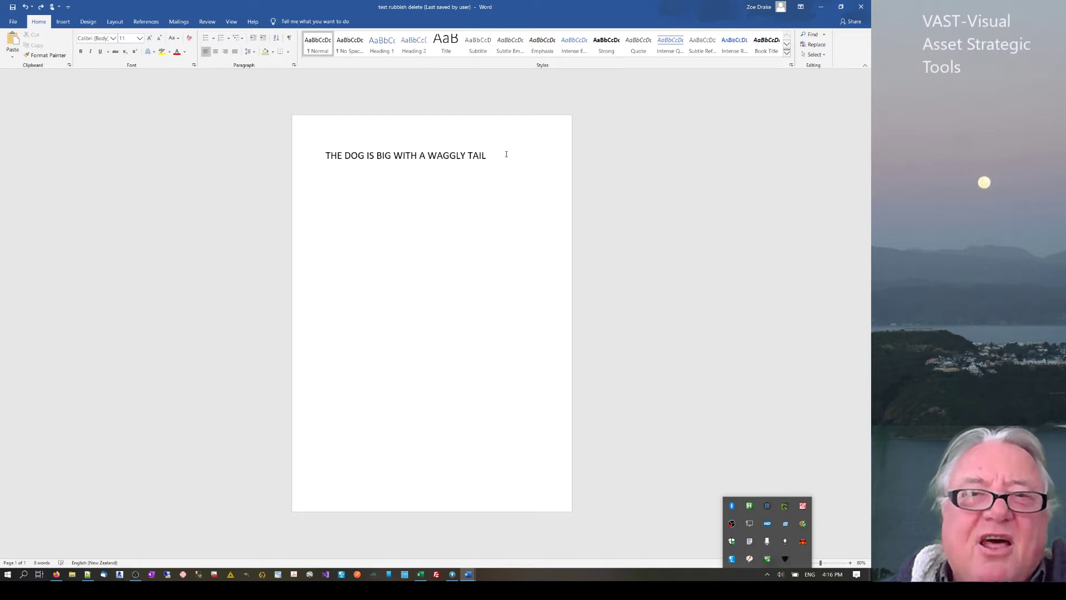
Step: Select the sentence to bring up the floating action bar, dismiss it, and quit its background utility
{"action": "left_click_drag", "start_coordinate": [504, 154], "coordinate": [297, 155]}
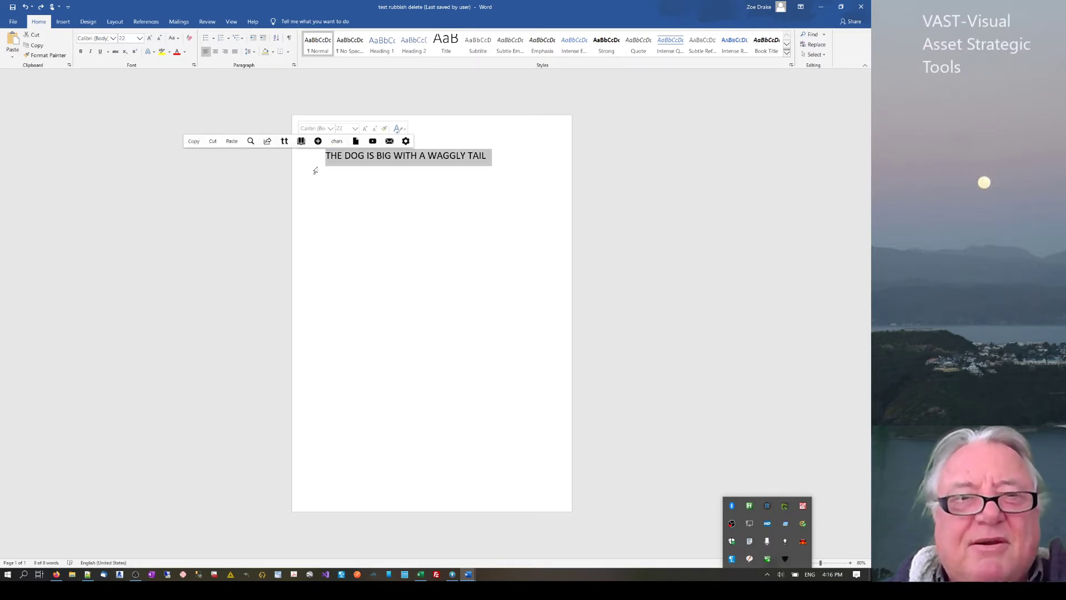
{"action": "left_click", "coordinate": [373, 169]}
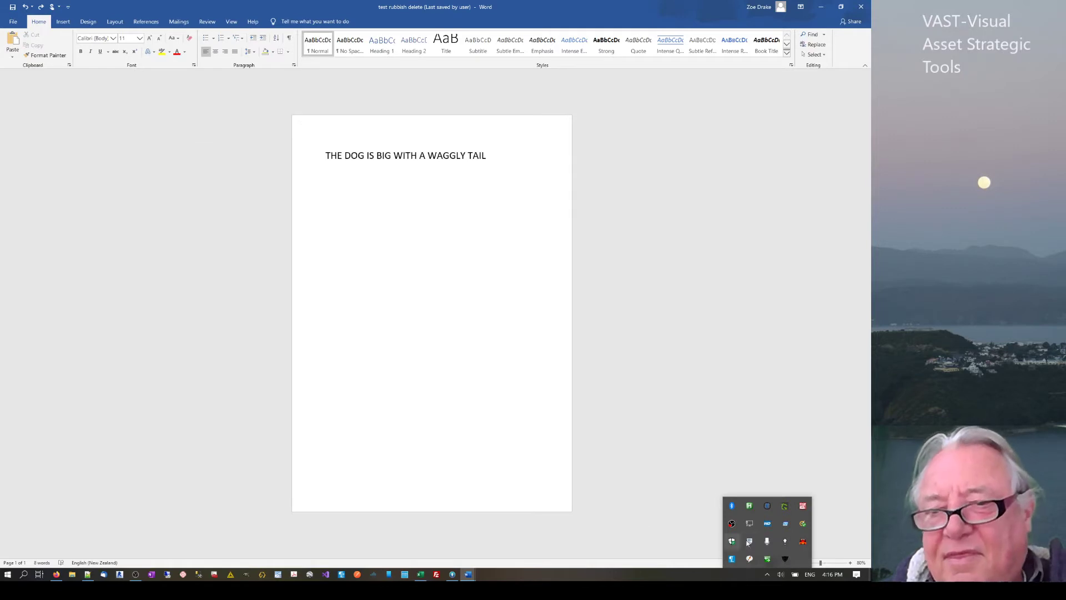
{"action": "right_click", "coordinate": [785, 559]}
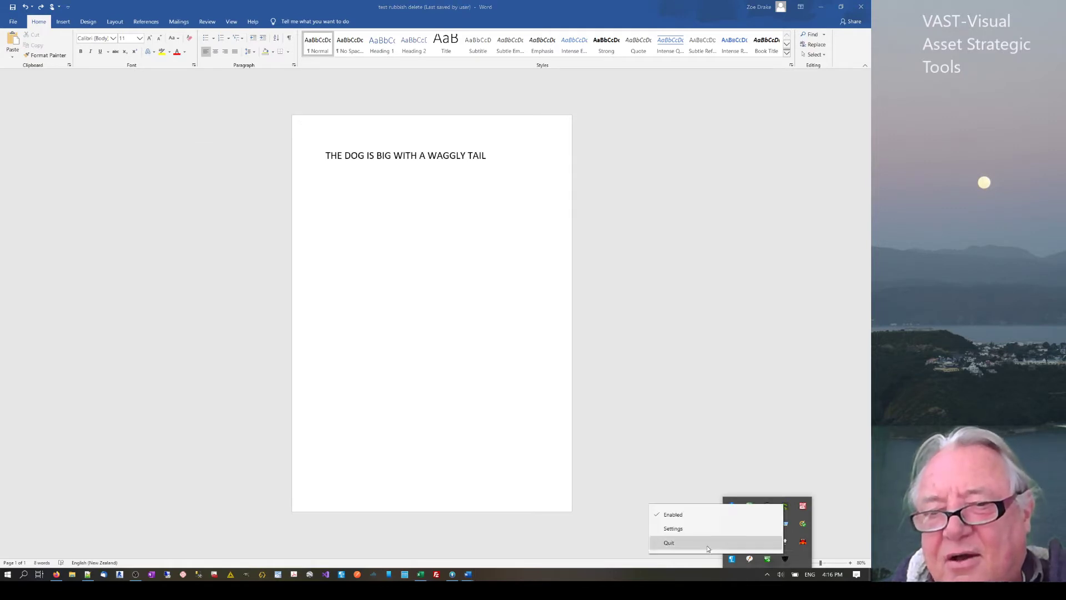
{"action": "left_click", "coordinate": [738, 542]}
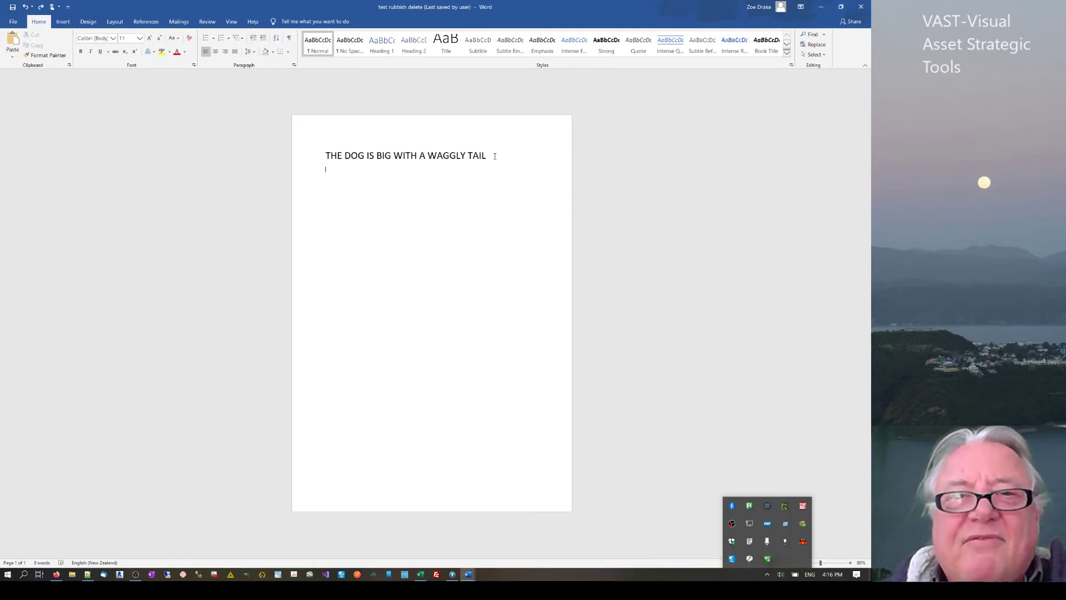
Step: Cycle the document's sentence repeatedly through capitalized, lower and upper case, finishing in all capitals
{"action": "left_click_drag", "start_coordinate": [492, 155], "coordinate": [325, 156]}
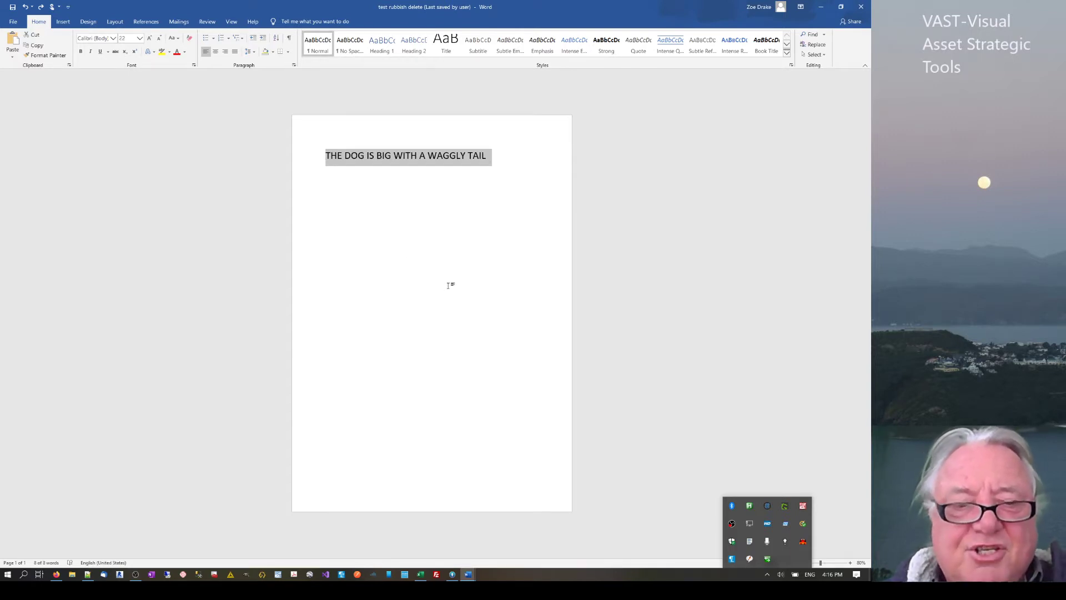
{"action": "key", "text": "shift+F3"}
{"action": "key", "text": "shift+F3"}
{"action": "key", "text": "shift+F3"}
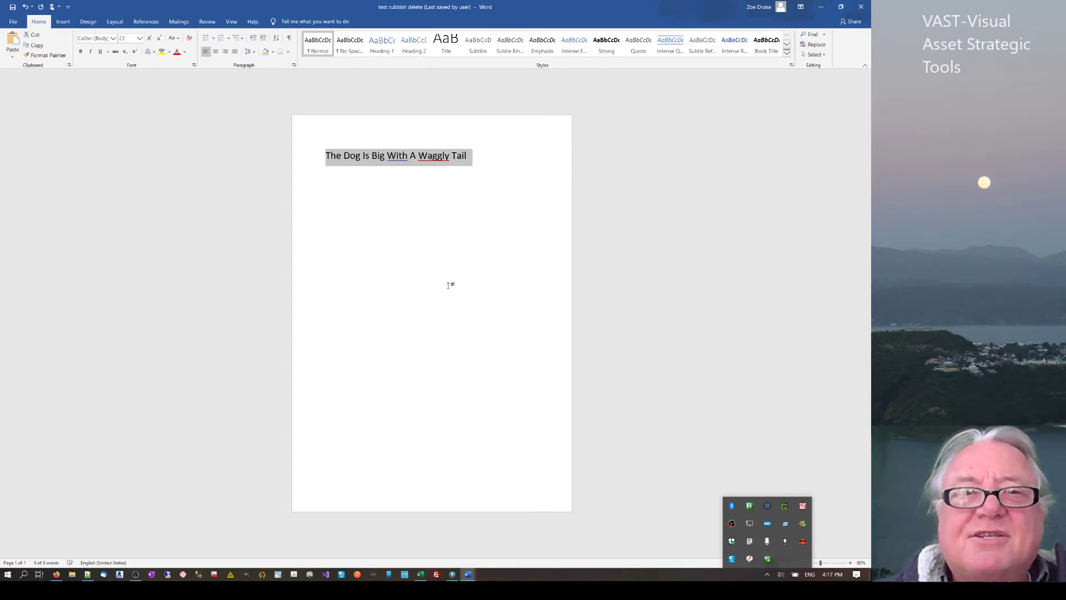
{"action": "key", "text": "shift+F3"}
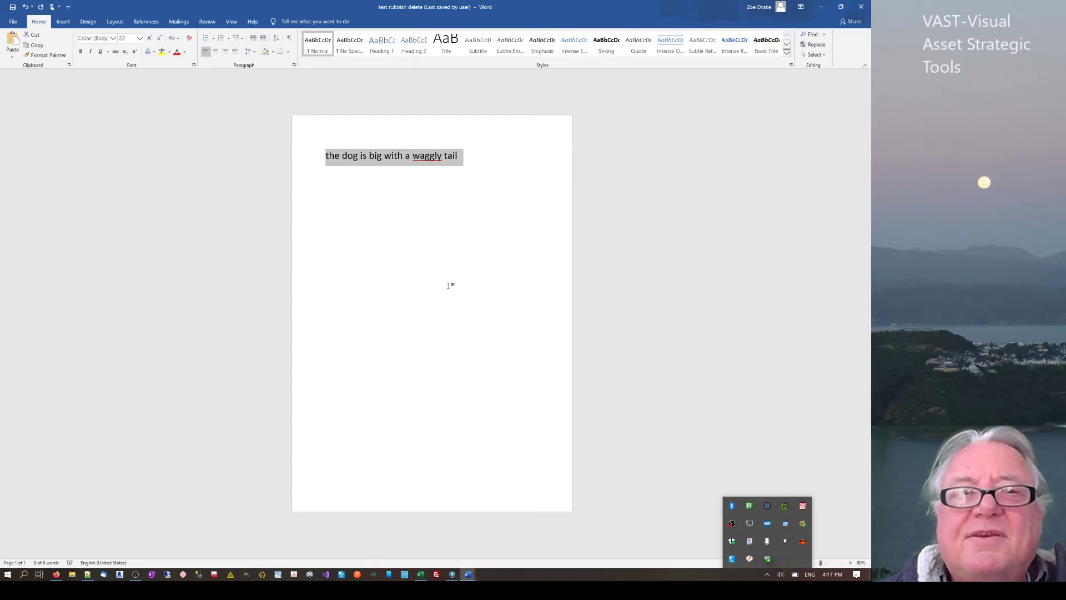
{"action": "key", "text": "shift+F3"}
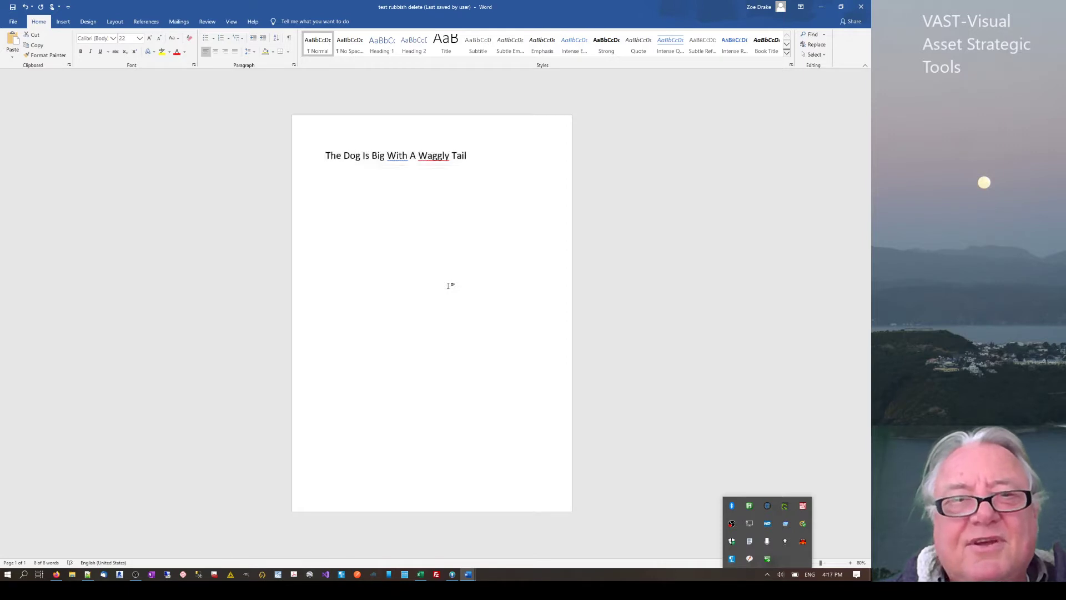
{"action": "key", "text": "shift+F3"}
{"action": "key", "text": "shift+F3"}
{"action": "key", "text": "shift+F3"}
{"action": "key", "text": "shift+F3"}
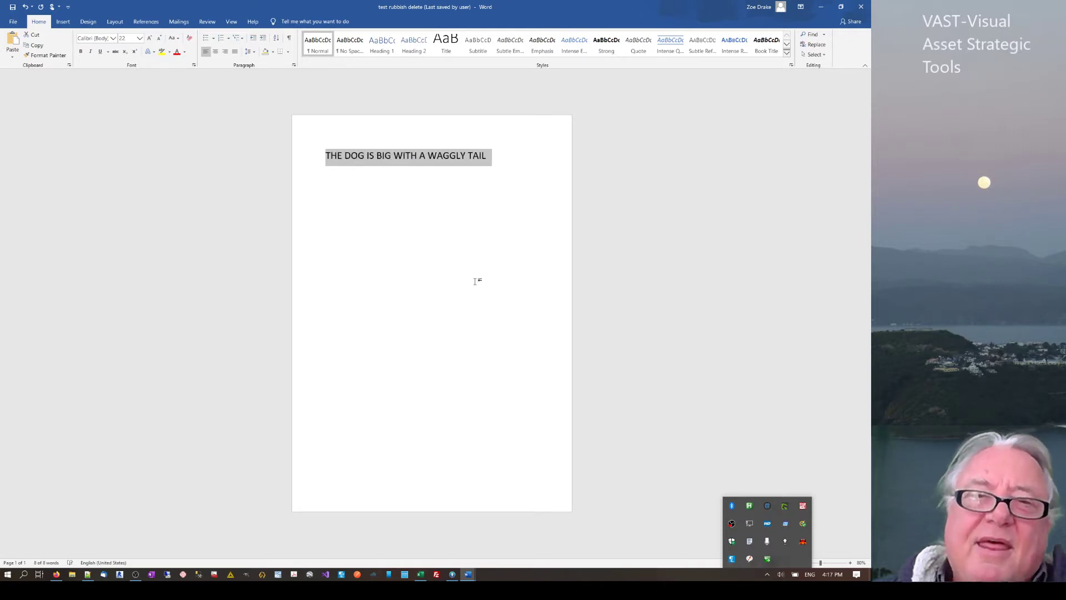
{"action": "left_click", "coordinate": [457, 253]}
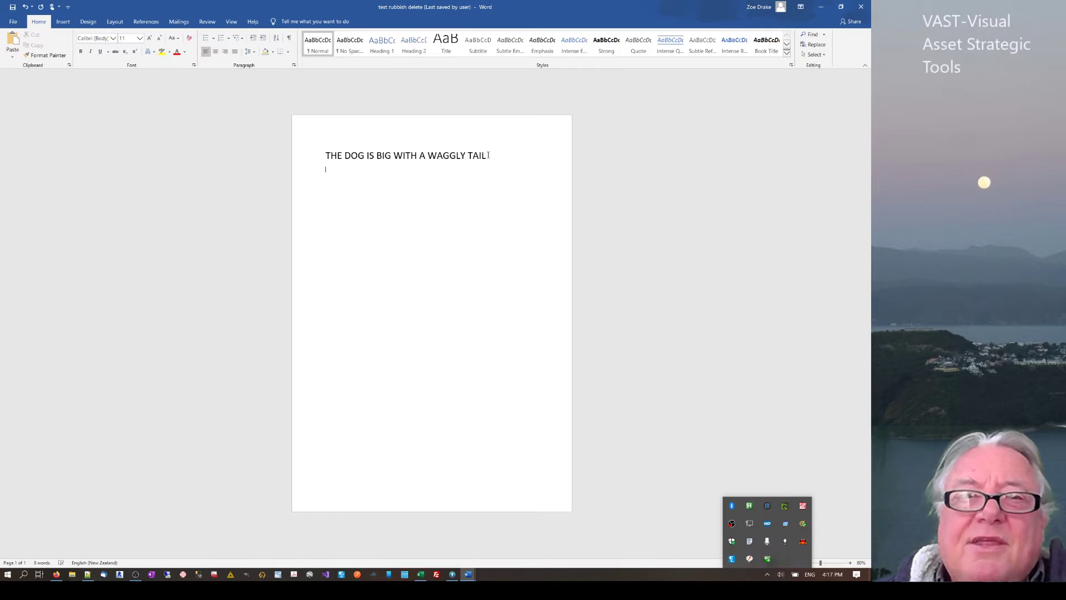
Step: Switch to Firefox and replace the text in the Convert Case box with the Word sentence THE DOG IS BIG WITH A WAGGLY TAIL
{"action": "left_click_drag", "start_coordinate": [488, 155], "coordinate": [314, 158]}
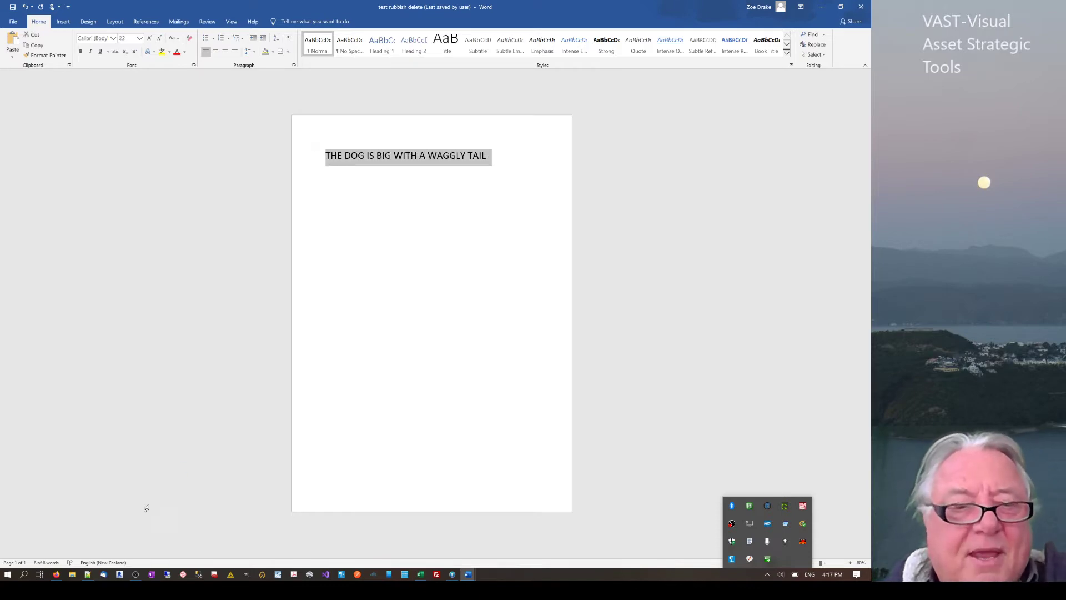
{"action": "left_click", "coordinate": [56, 573]}
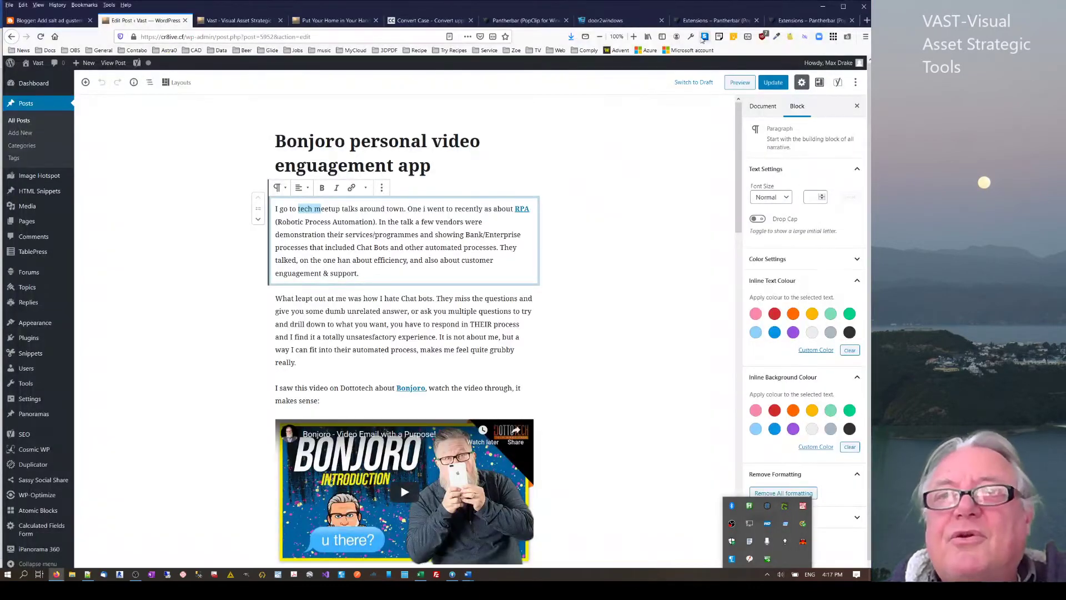
{"action": "left_click", "coordinate": [426, 21]}
{"action": "left_click_drag", "start_coordinate": [271, 160], "coordinate": [98, 152]}
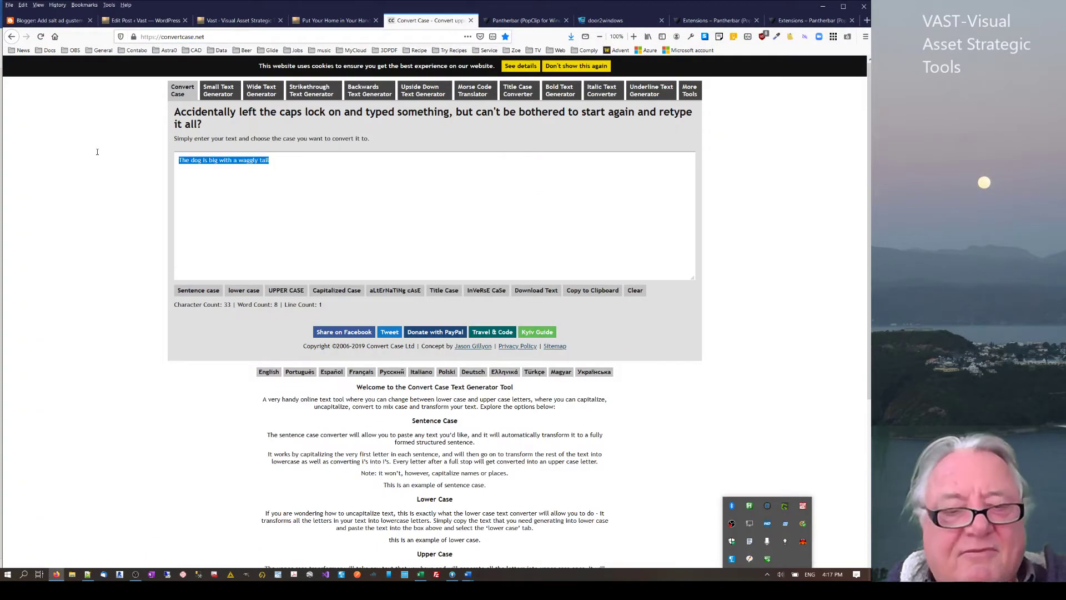
{"action": "key", "text": "ctrl+shift+u"}
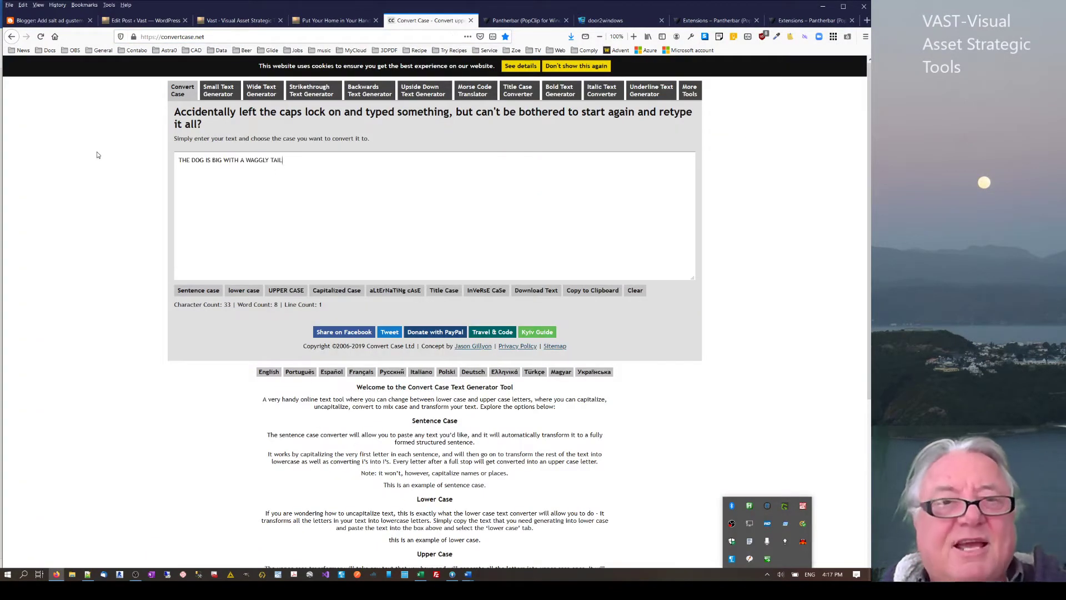
Step: Convert the sentence through all the page's case styles from sentence to inverse case, finish in sentence case, and select it
{"action": "left_click", "coordinate": [202, 295]}
{"action": "left_click", "coordinate": [236, 294]}
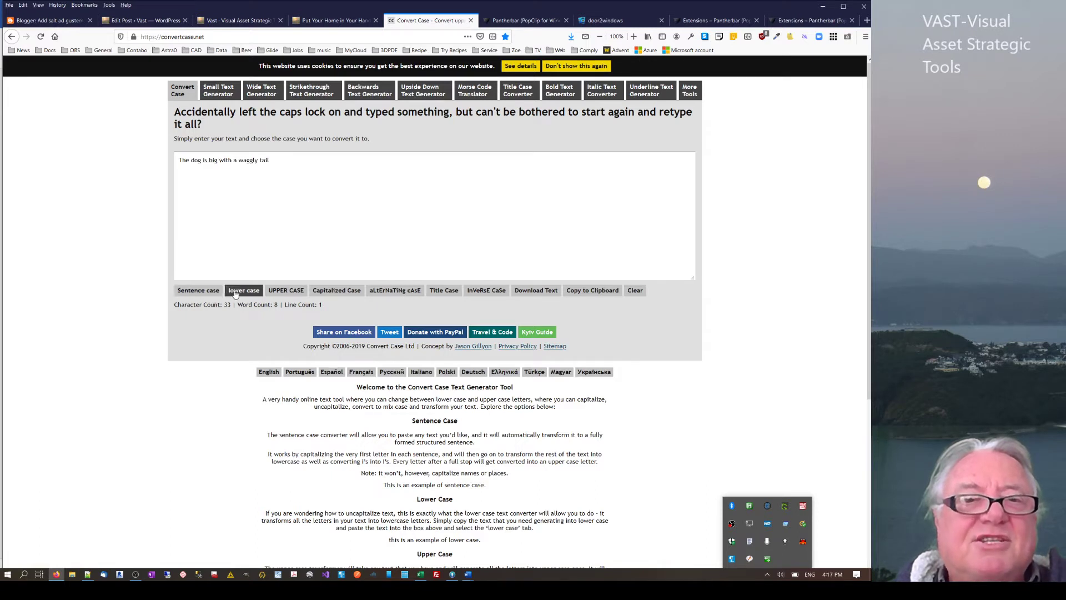
{"action": "left_click", "coordinate": [202, 295]}
{"action": "left_click", "coordinate": [244, 294]}
{"action": "left_click", "coordinate": [280, 291]}
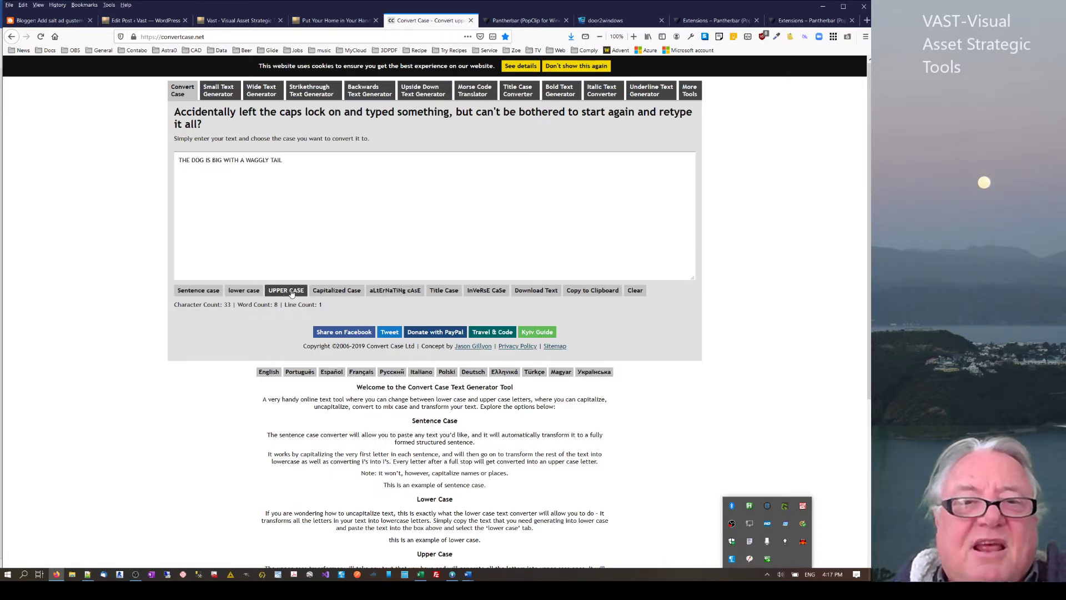
{"action": "left_click", "coordinate": [349, 292]}
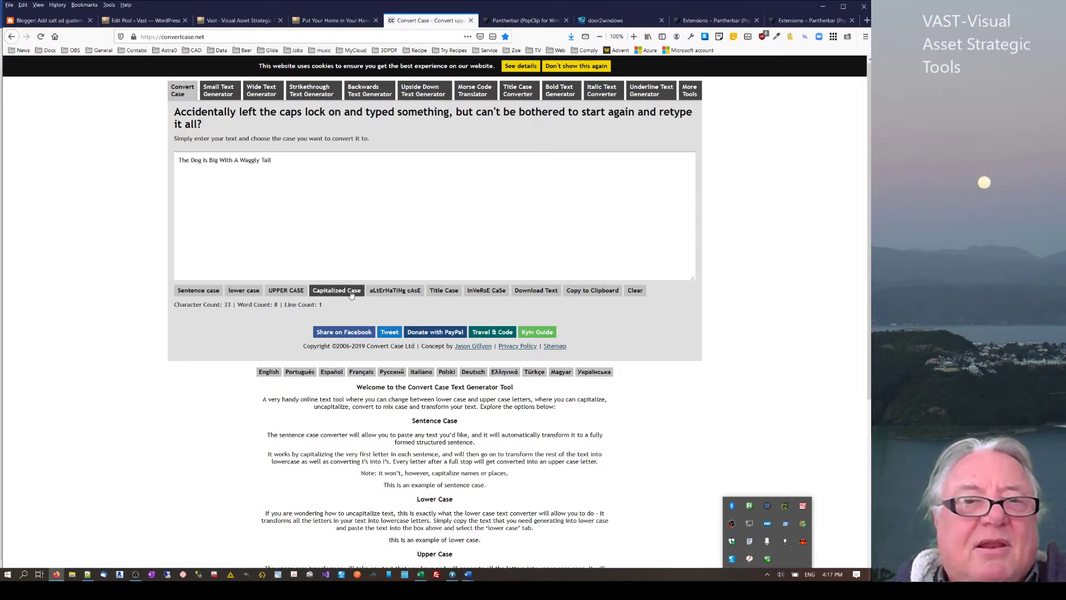
{"action": "left_click", "coordinate": [395, 292]}
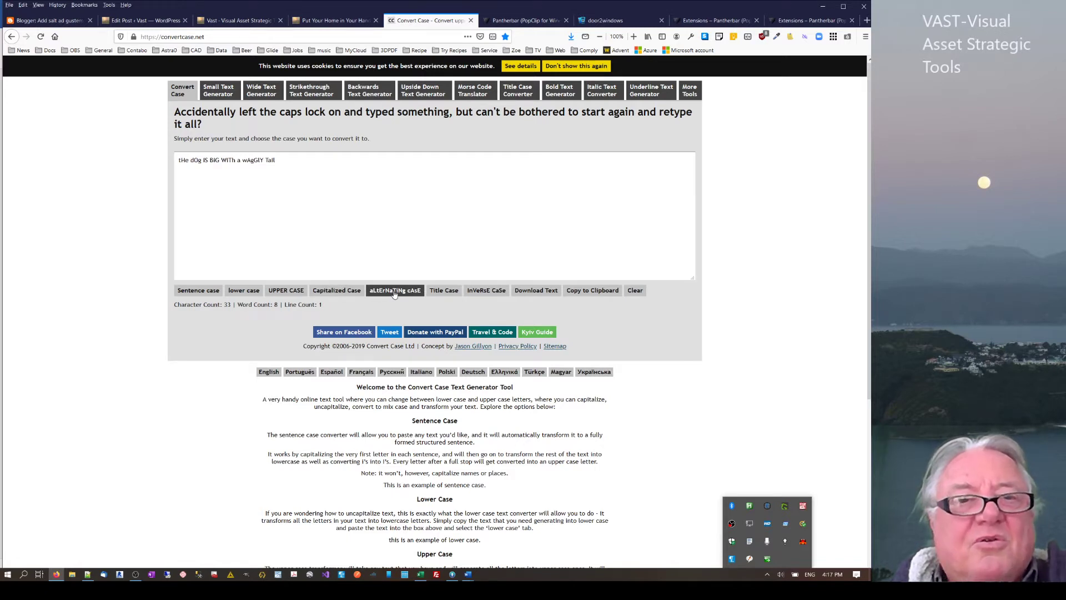
{"action": "left_click", "coordinate": [440, 292]}
{"action": "left_click", "coordinate": [485, 292]}
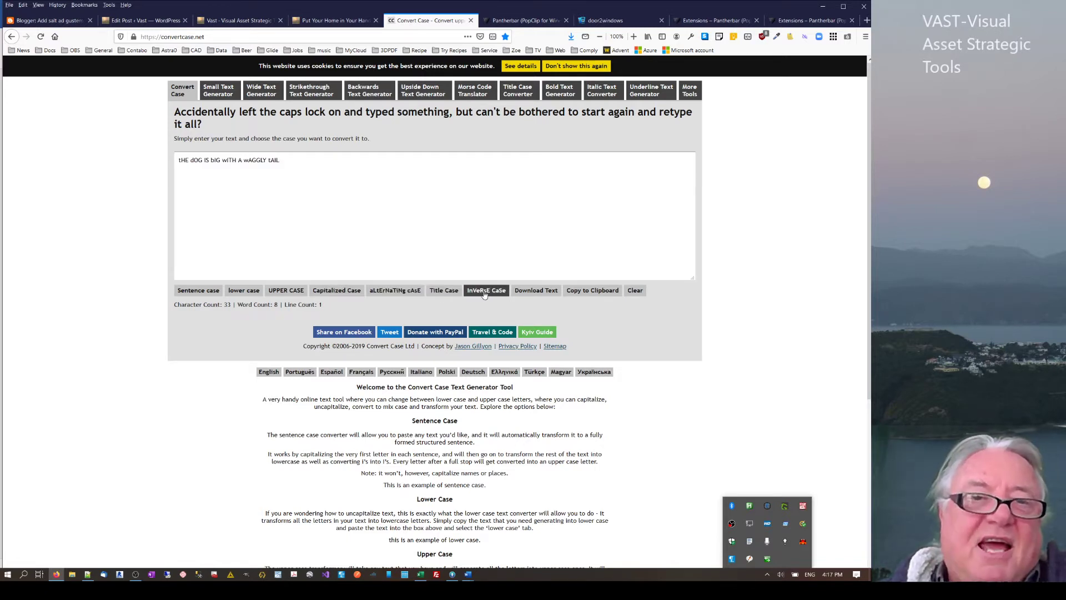
{"action": "left_click", "coordinate": [189, 291]}
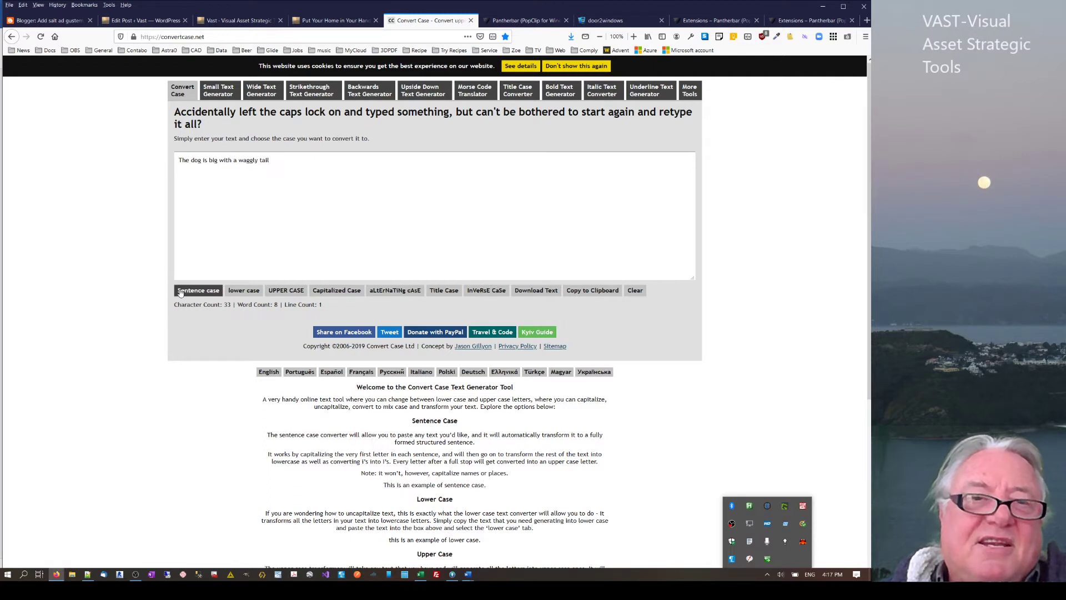
{"action": "triple_click", "coordinate": [266, 159]}
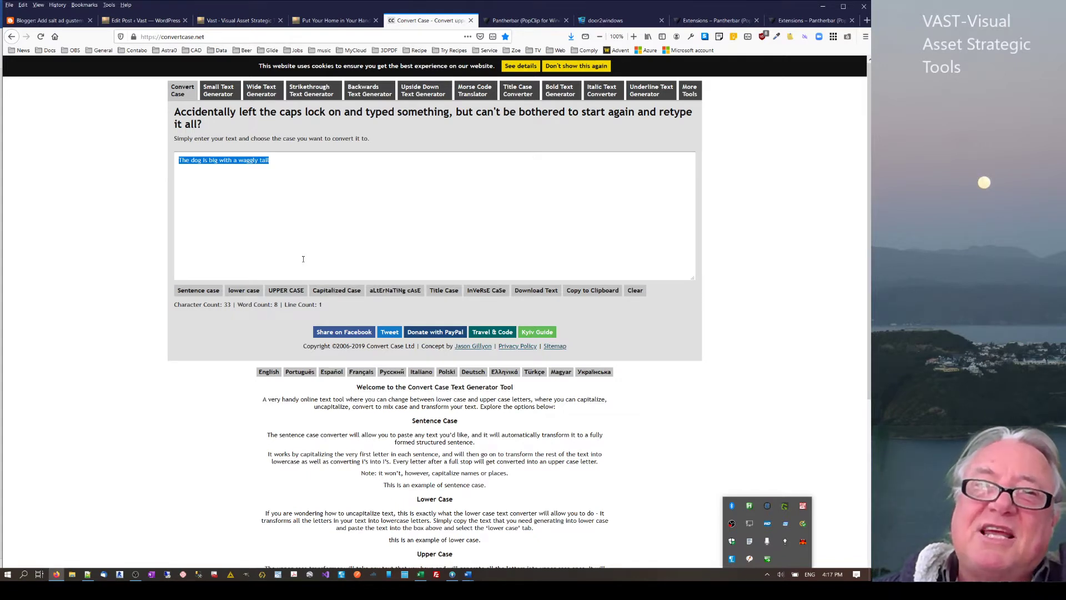
Step: Check the keyword in the properties of the Convert Cas bookmark in the General folder, and save the properties
{"action": "right_click", "coordinate": [420, 22]}
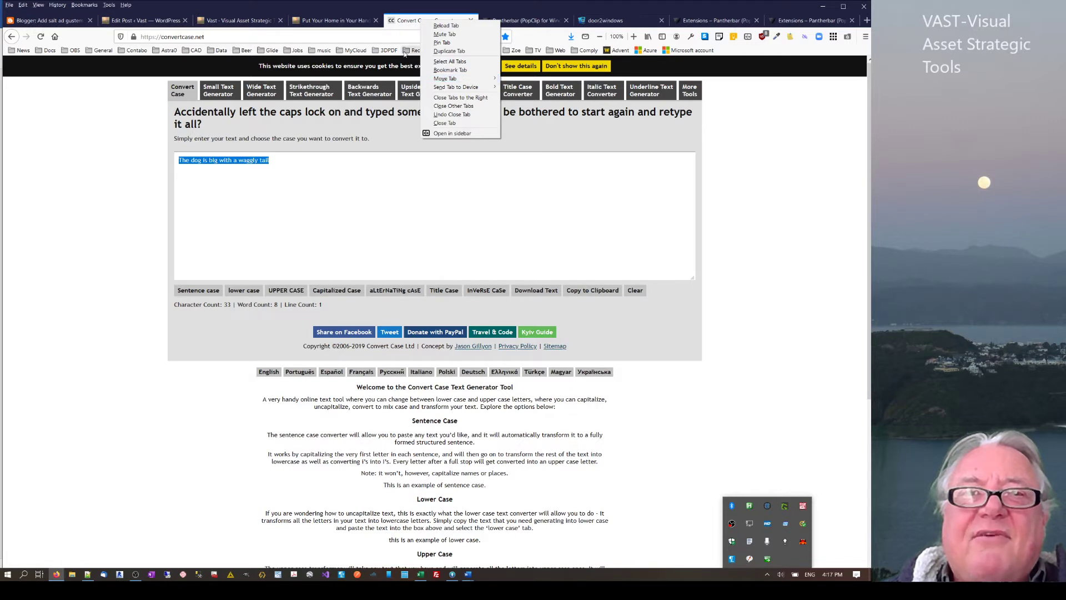
{"action": "left_click", "coordinate": [172, 37]}
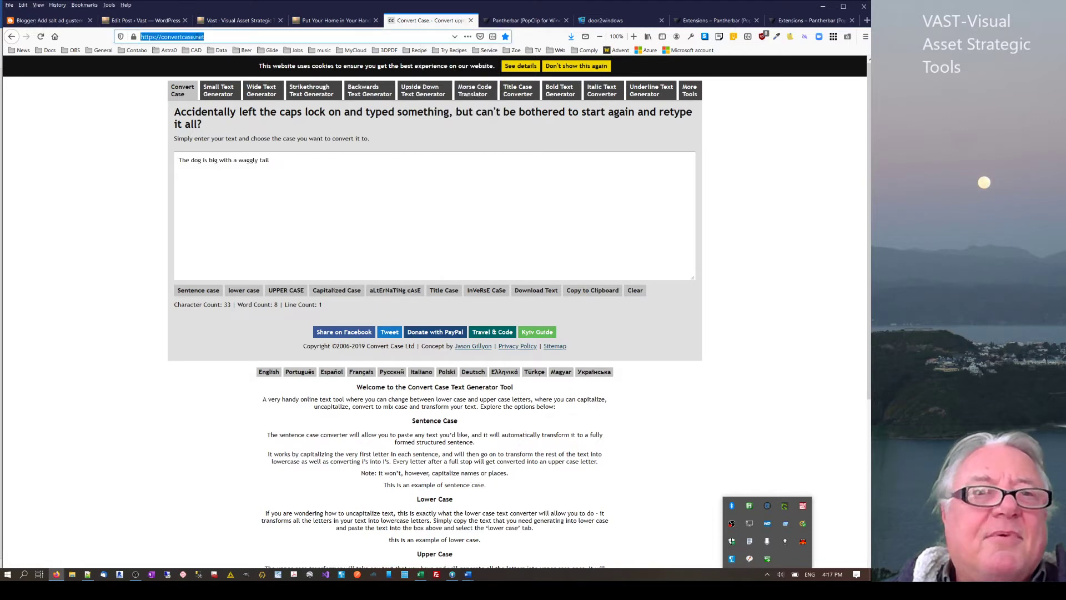
{"action": "left_click", "coordinate": [101, 50]}
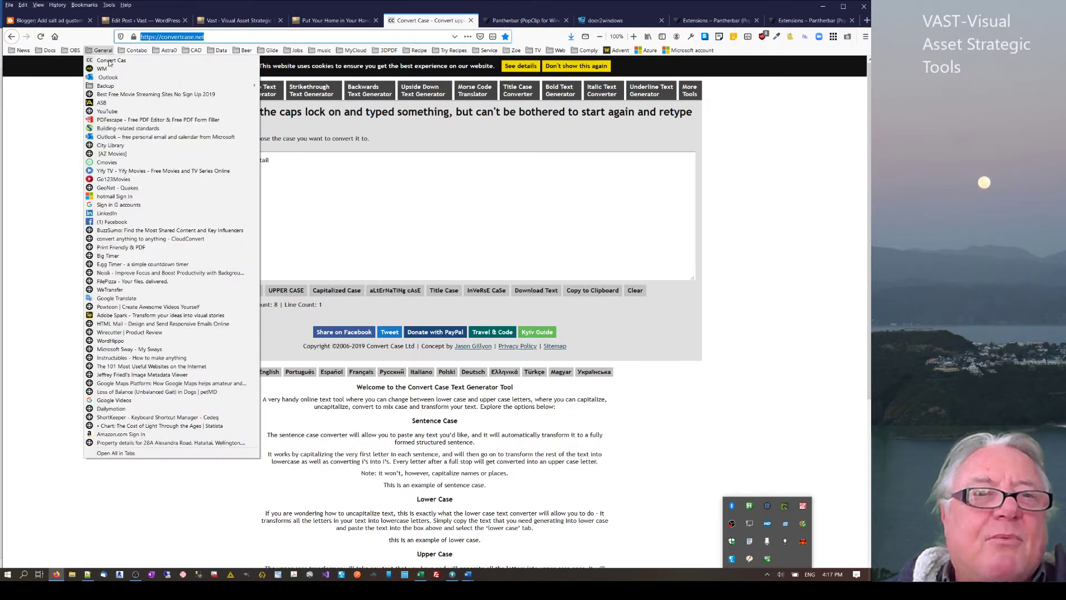
{"action": "right_click", "coordinate": [111, 60]}
{"action": "left_click", "coordinate": [135, 160]}
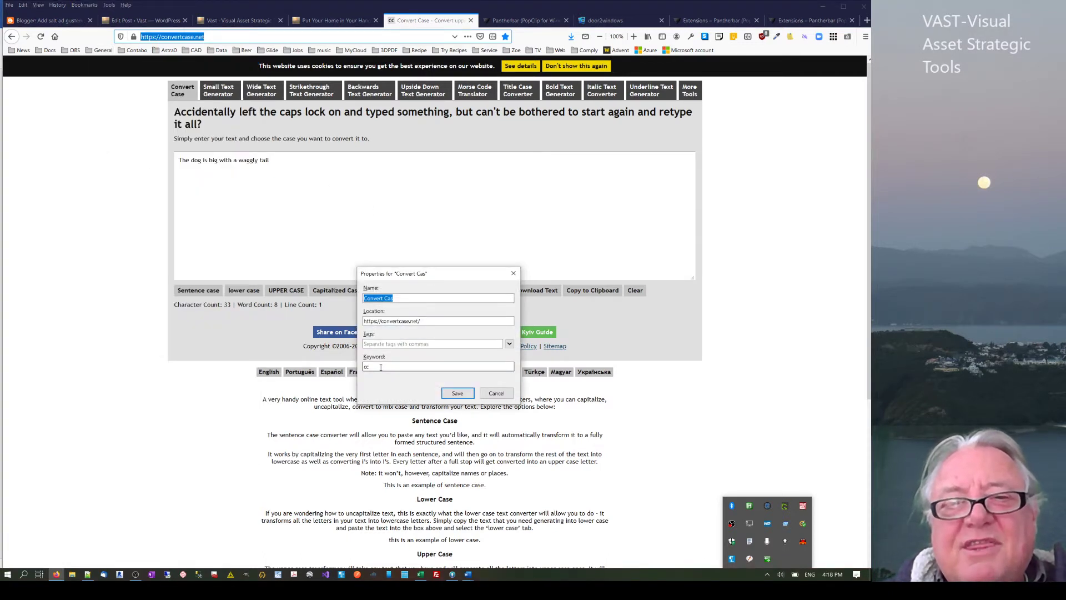
{"action": "left_click", "coordinate": [457, 393]}
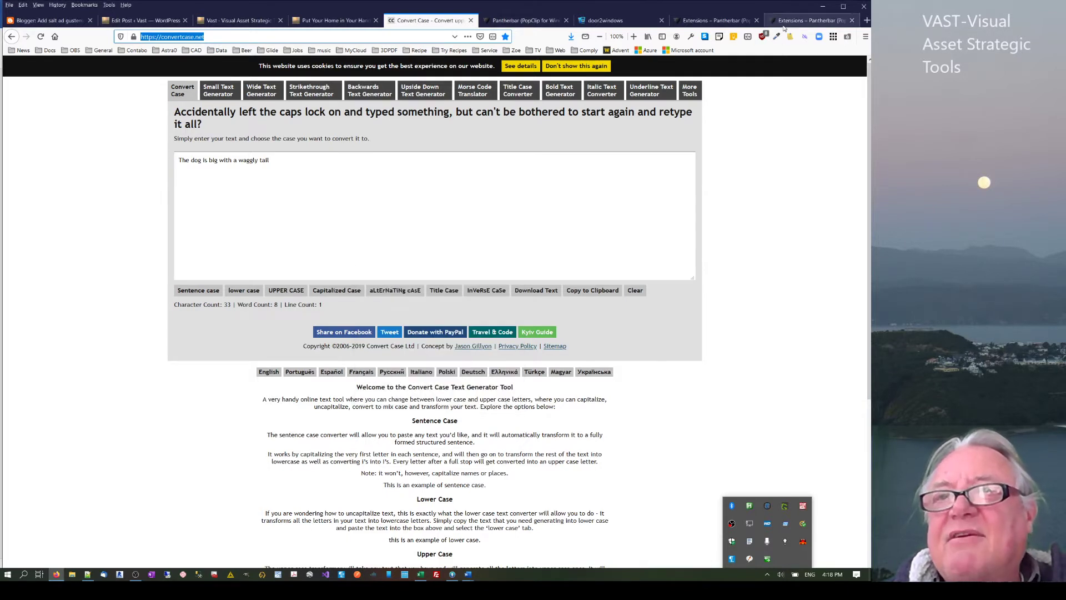
Step: Open the Convert Case site in a new browser tab using the bookmark keyword cc, and close that tab
{"action": "left_click", "coordinate": [864, 20]}
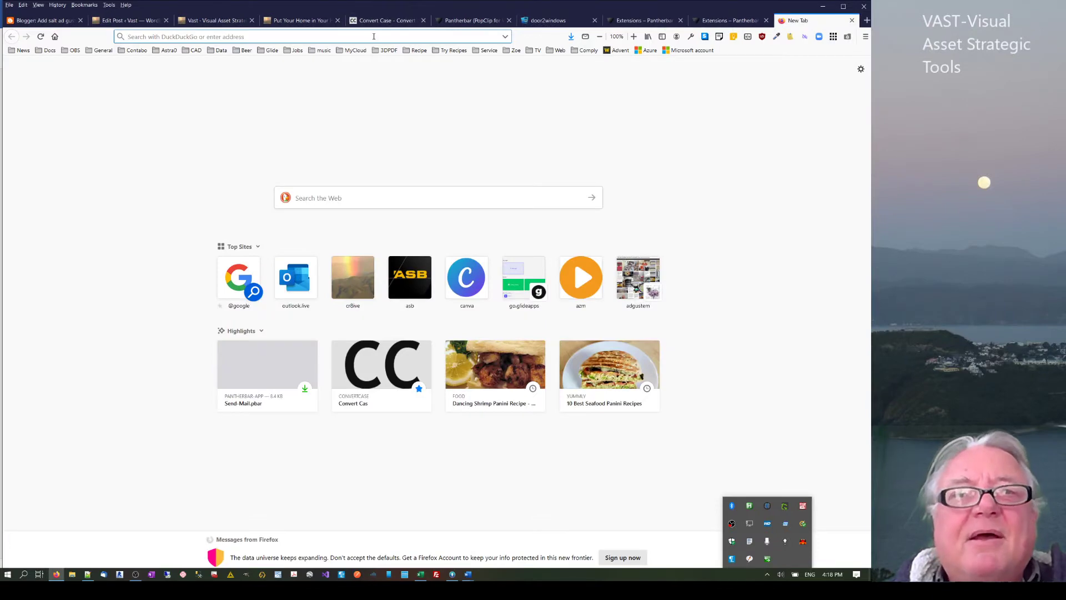
{"action": "type", "text": "cc"}
{"action": "key", "text": "Return"}
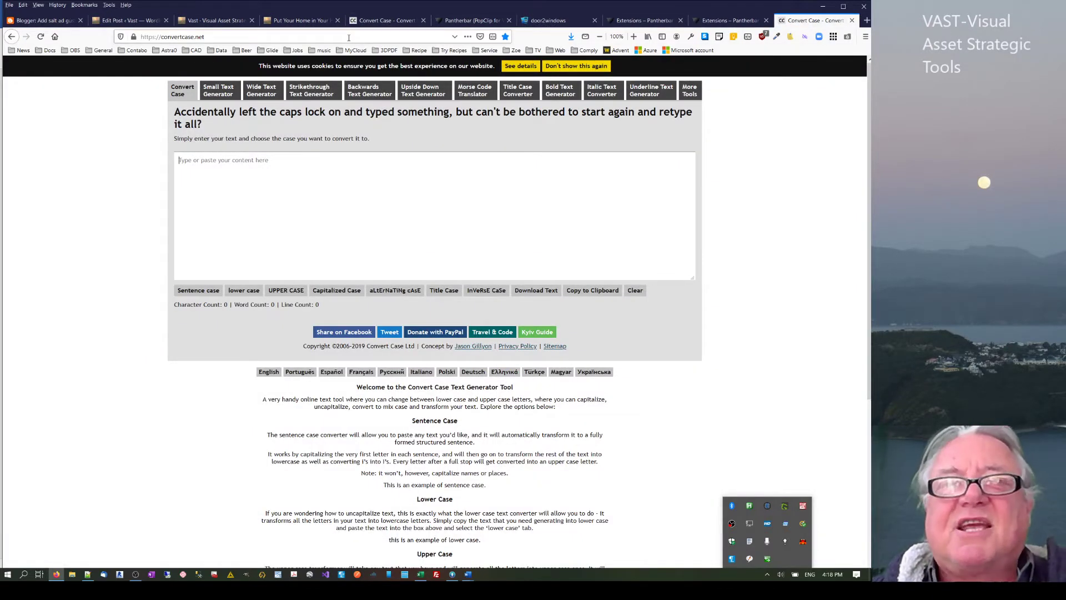
{"action": "left_click", "coordinate": [852, 20]}
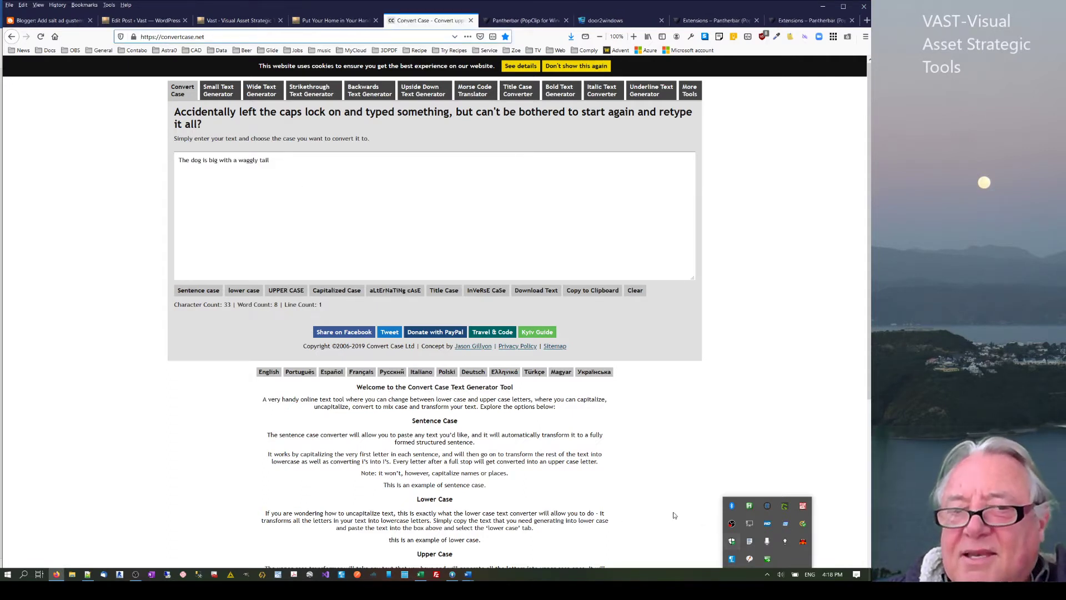
Step: Choose Sentence Case for Caps Lock On in the SmartCapsLock preferences, and return to the Convert Case text box
{"action": "right_click", "coordinate": [785, 541]}
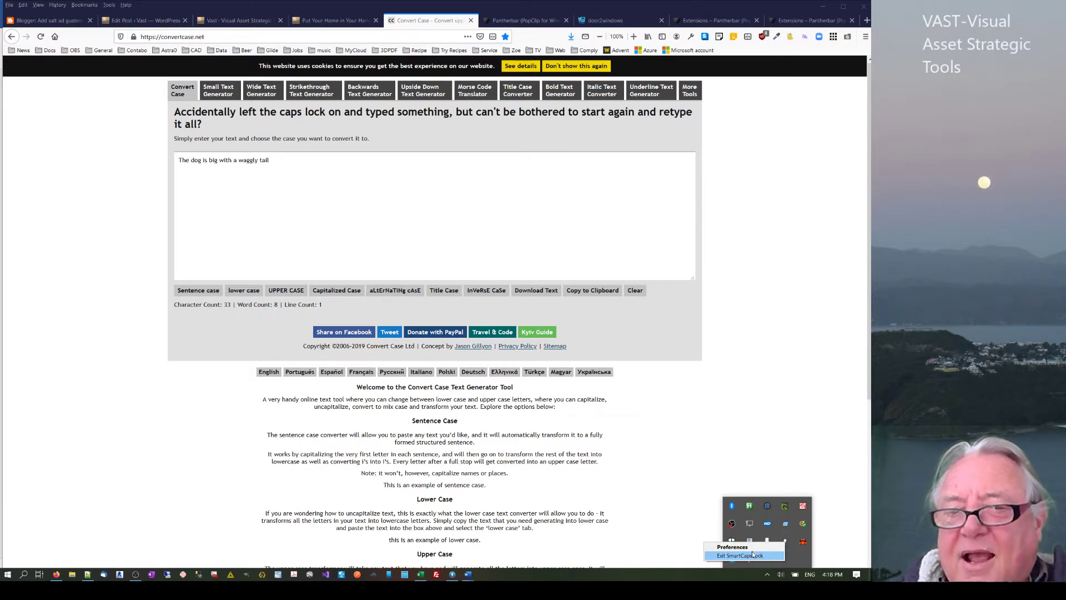
{"action": "left_click", "coordinate": [733, 547]}
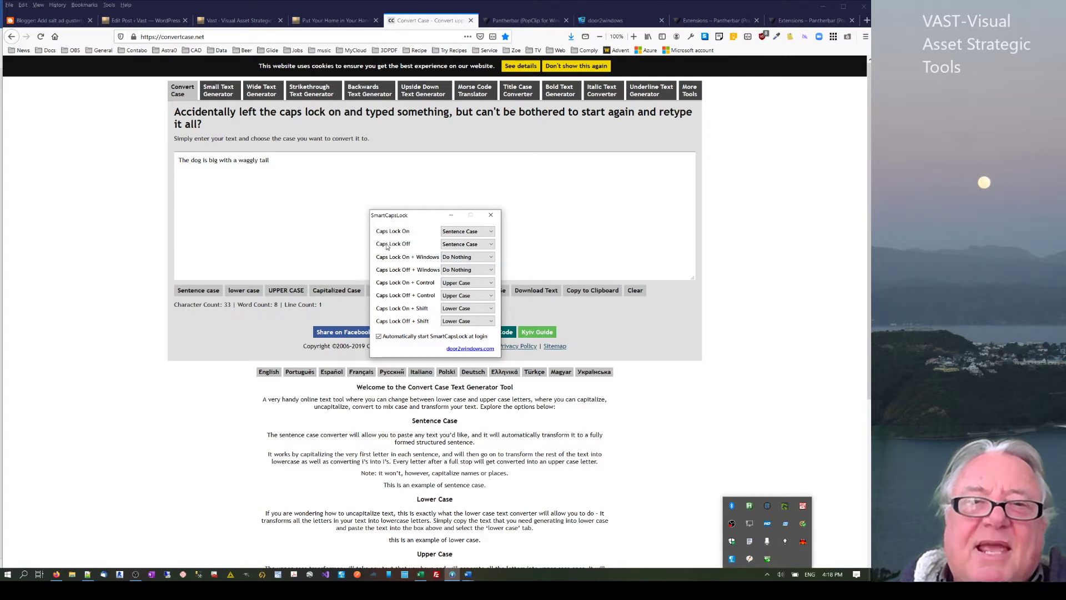
{"action": "left_click", "coordinate": [473, 233]}
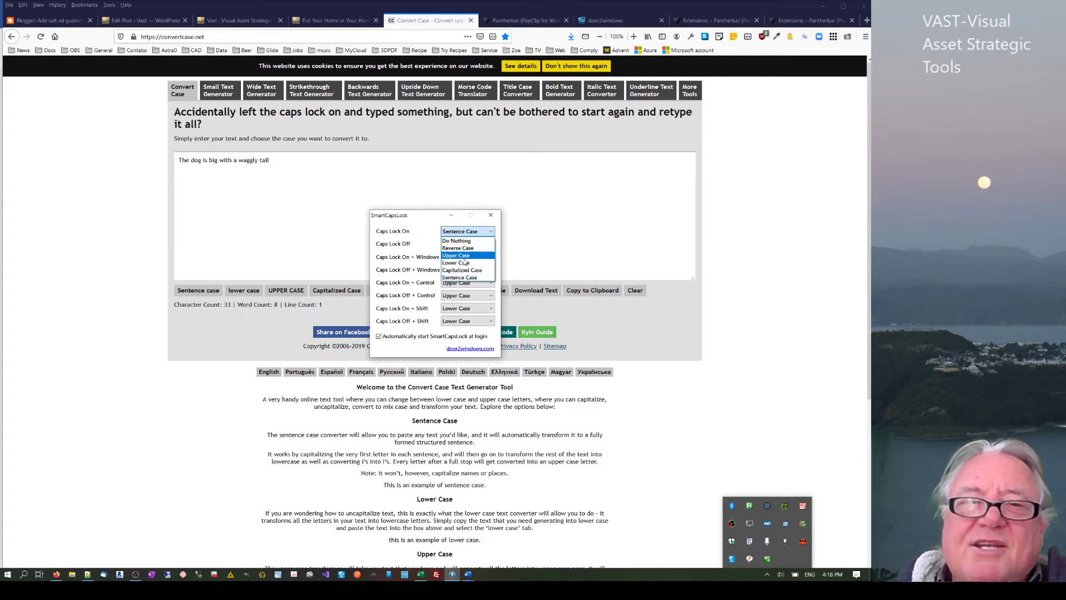
{"action": "left_click", "coordinate": [459, 278]}
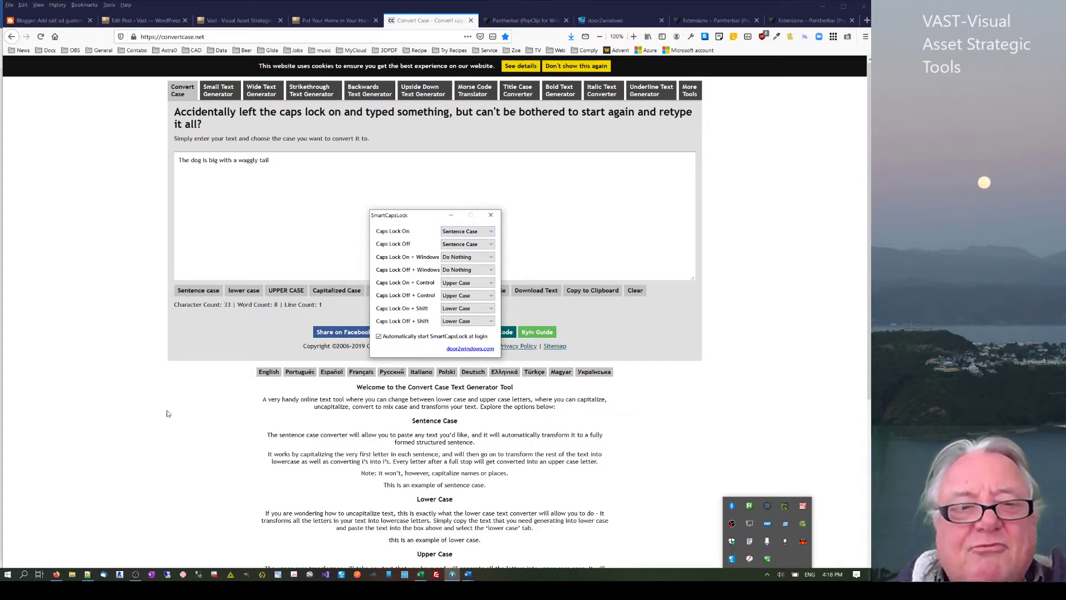
{"action": "left_click", "coordinate": [7, 576]}
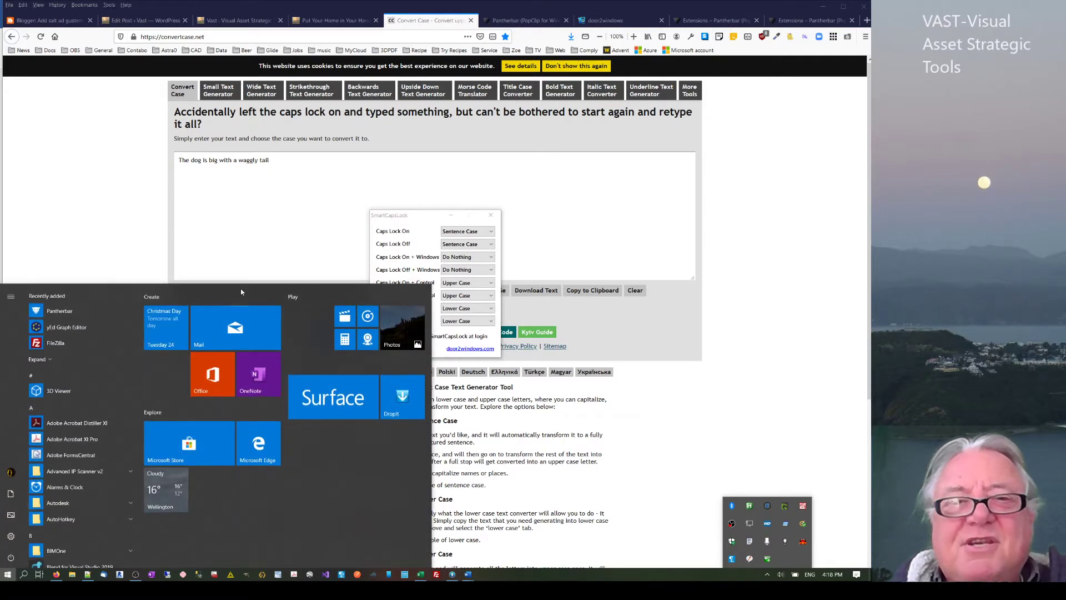
{"action": "left_click", "coordinate": [288, 219]}
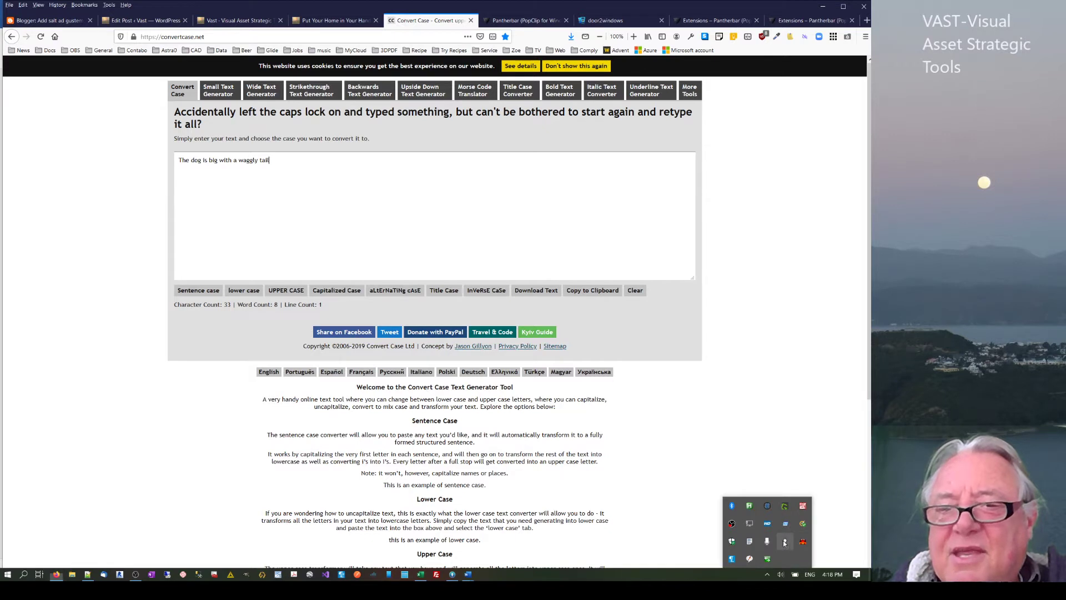
Step: Switch to Word, try replacing the words THE DOG IS BIG with THE DOG IS BIG WITH A WAGGLY TAIL, and undo the replacement
{"action": "right_click", "coordinate": [783, 543]}
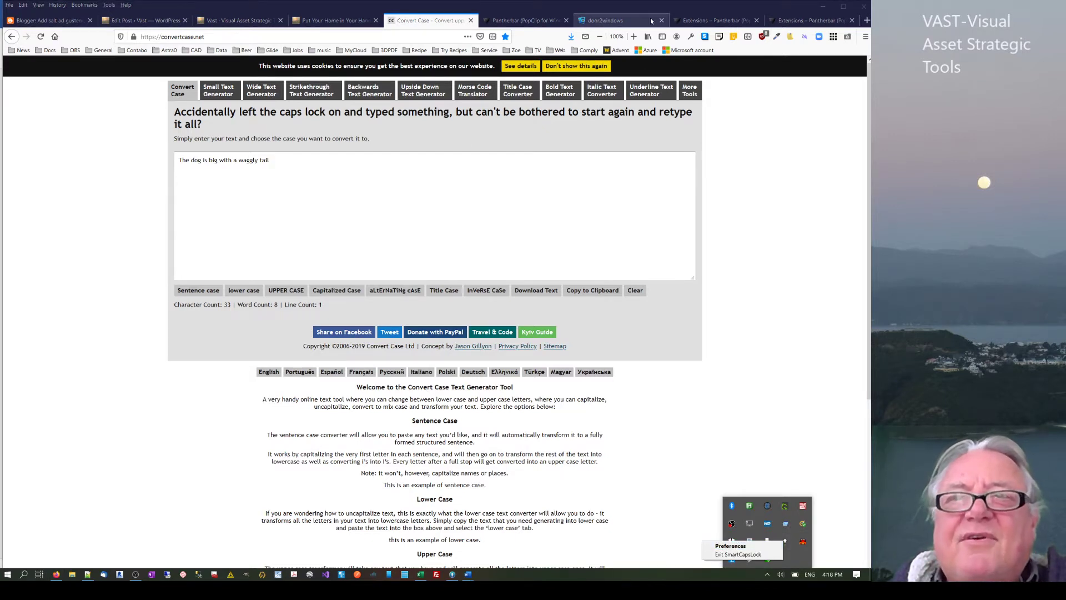
{"action": "left_click", "coordinate": [468, 575]}
{"action": "left_click", "coordinate": [500, 536]}
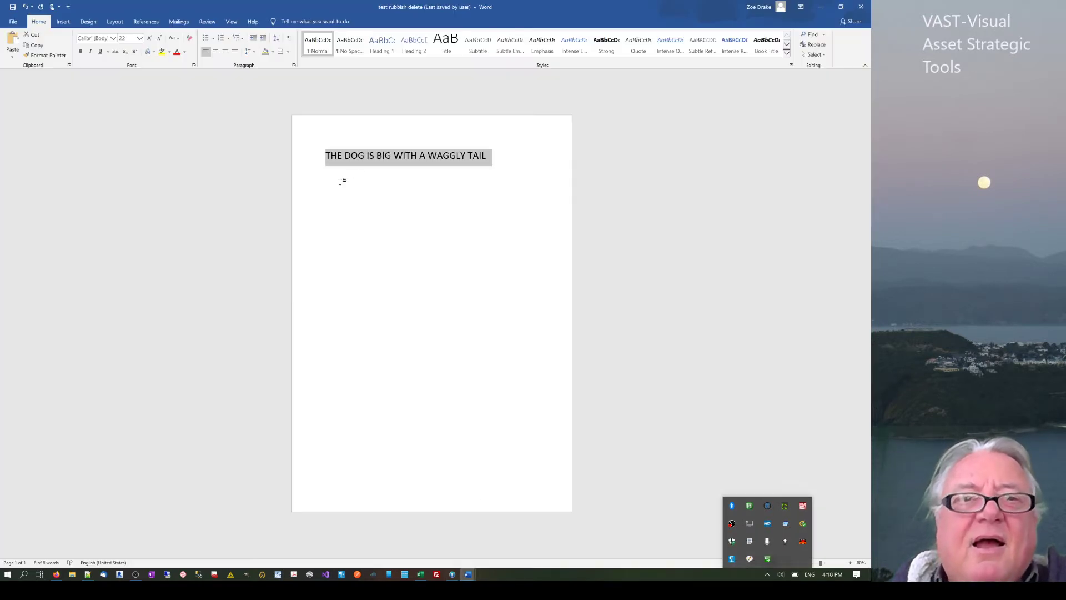
{"action": "left_click", "coordinate": [384, 159]}
{"action": "left_click_drag", "start_coordinate": [391, 156], "coordinate": [327, 159]}
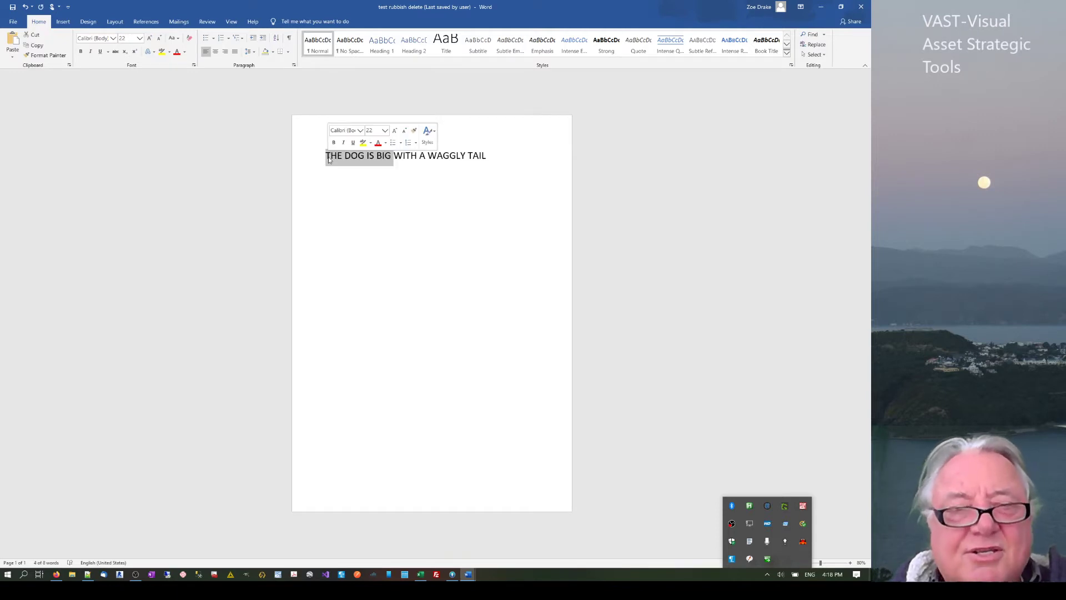
{"action": "type", "text": "THE DOG IS BIG WITH A WAGGLY TAIL"}
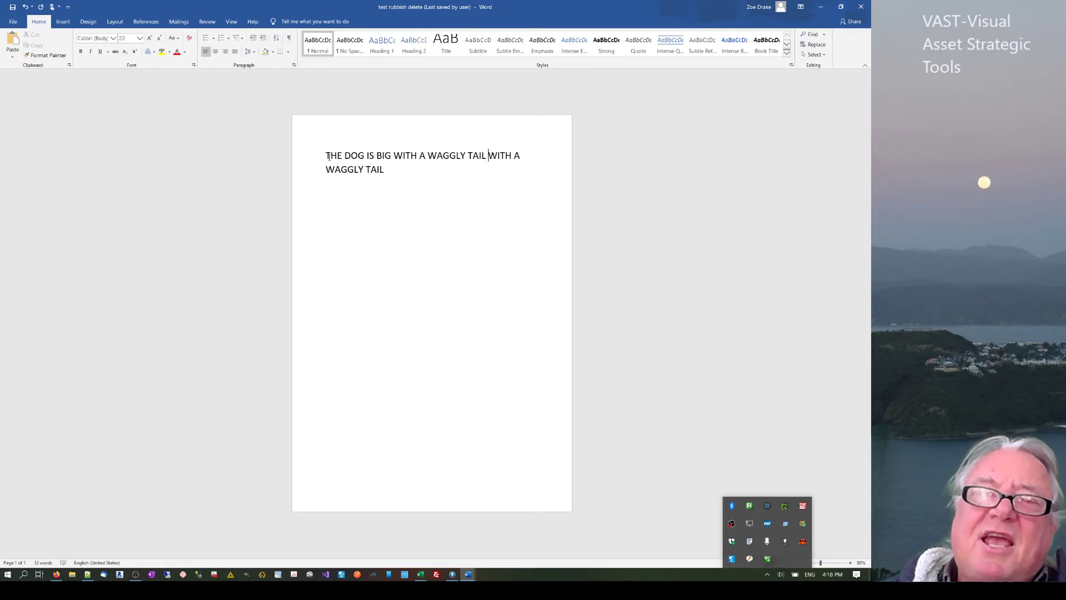
{"action": "key", "text": "ctrl+z"}
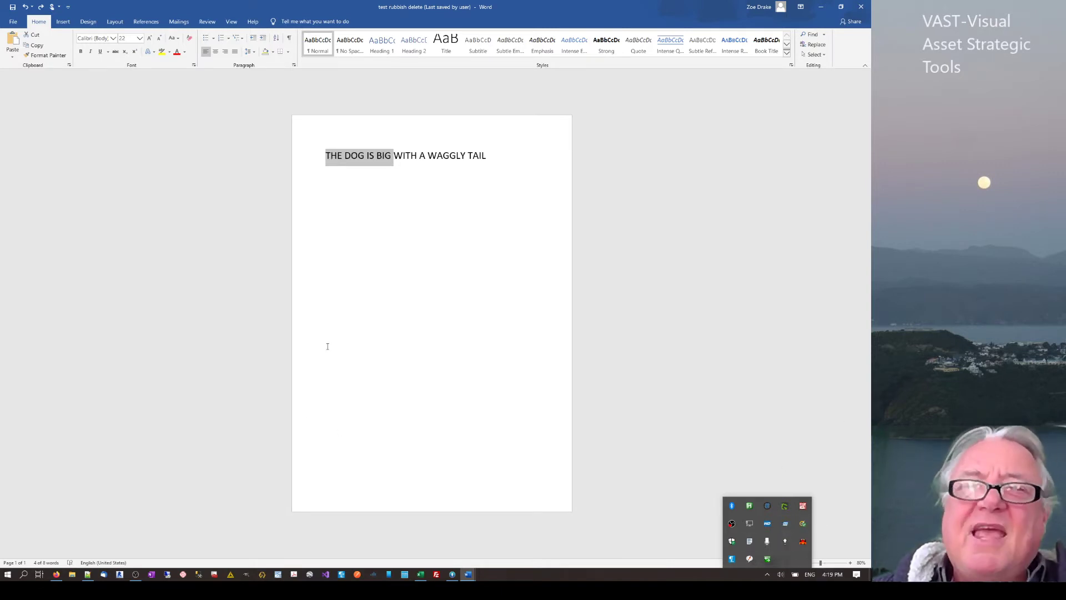
Step: Return to the browser, look through the app list on the door2windows site, and close the SmartCapsLock preferences window
{"action": "left_click", "coordinate": [821, 7]}
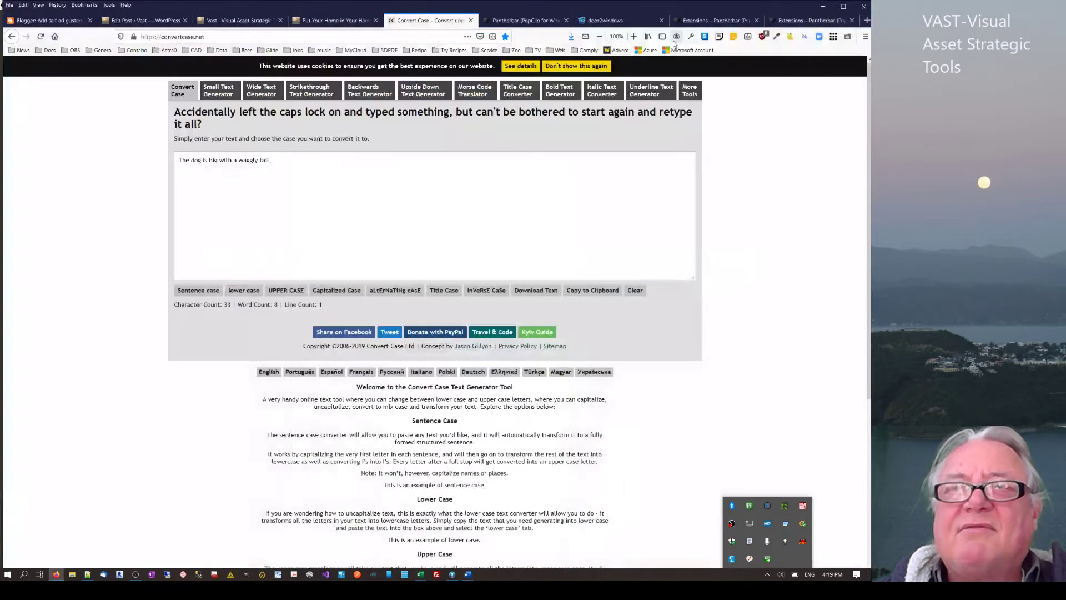
{"action": "left_click", "coordinate": [613, 21]}
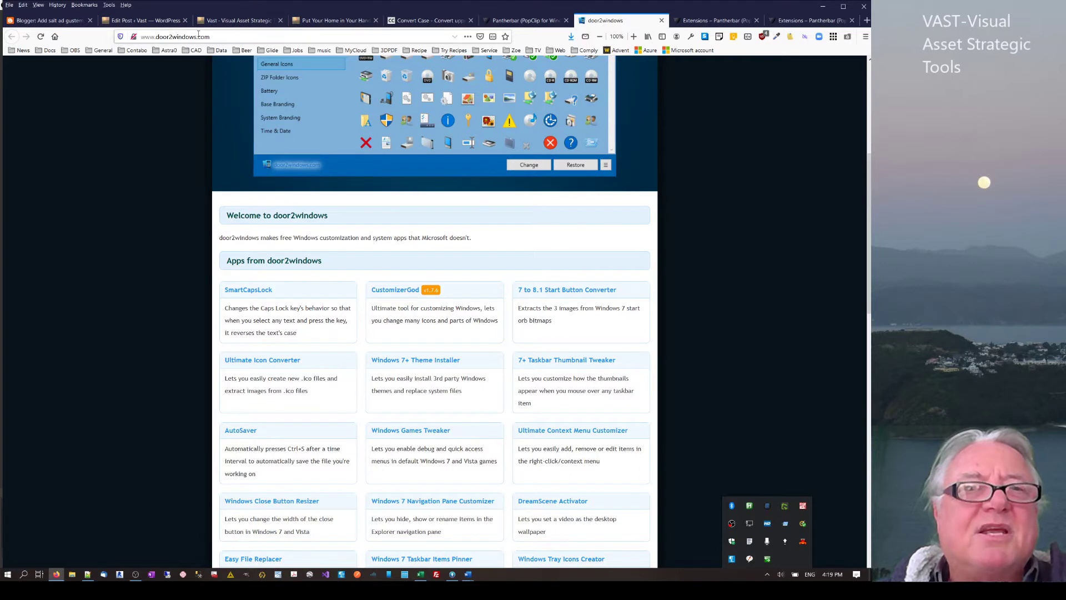
{"action": "left_click", "coordinate": [220, 36]}
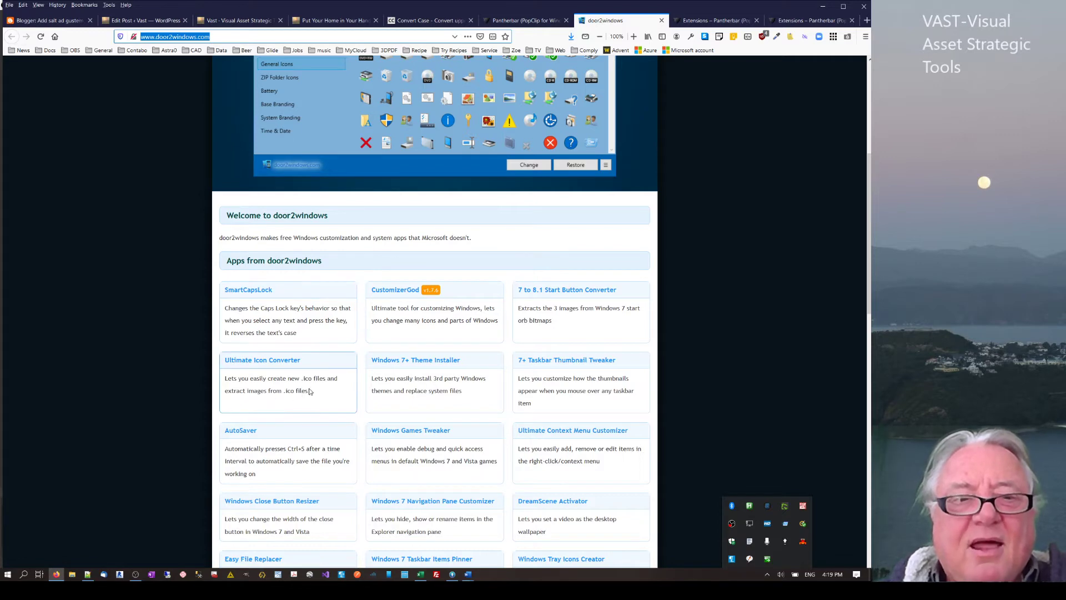
{"action": "scroll", "coordinate": [310, 391], "scroll_direction": "down", "scroll_amount": 5}
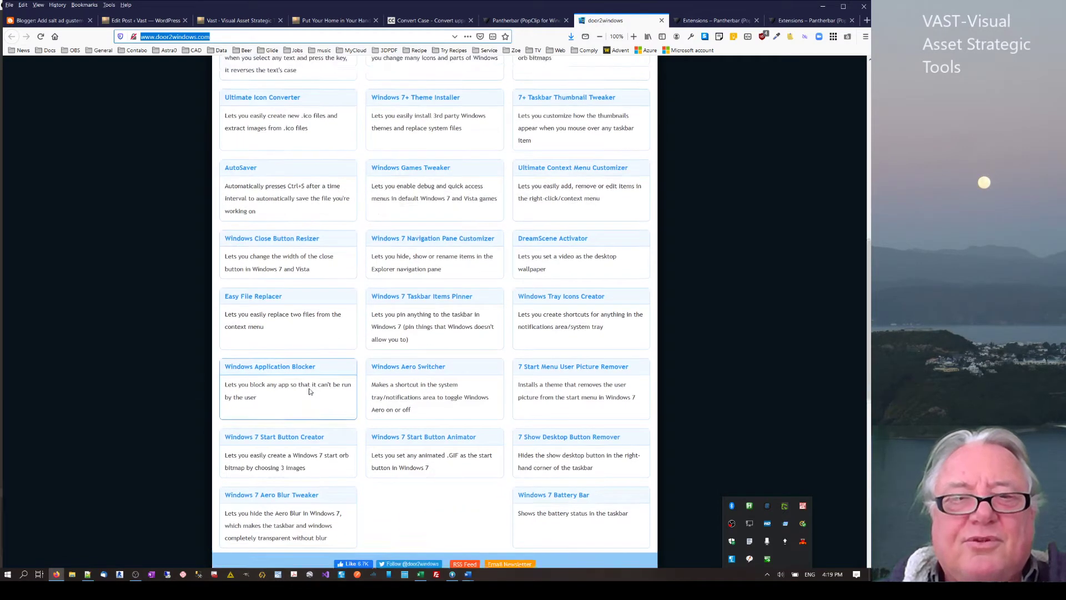
{"action": "scroll", "coordinate": [309, 392], "scroll_direction": "up", "scroll_amount": 10}
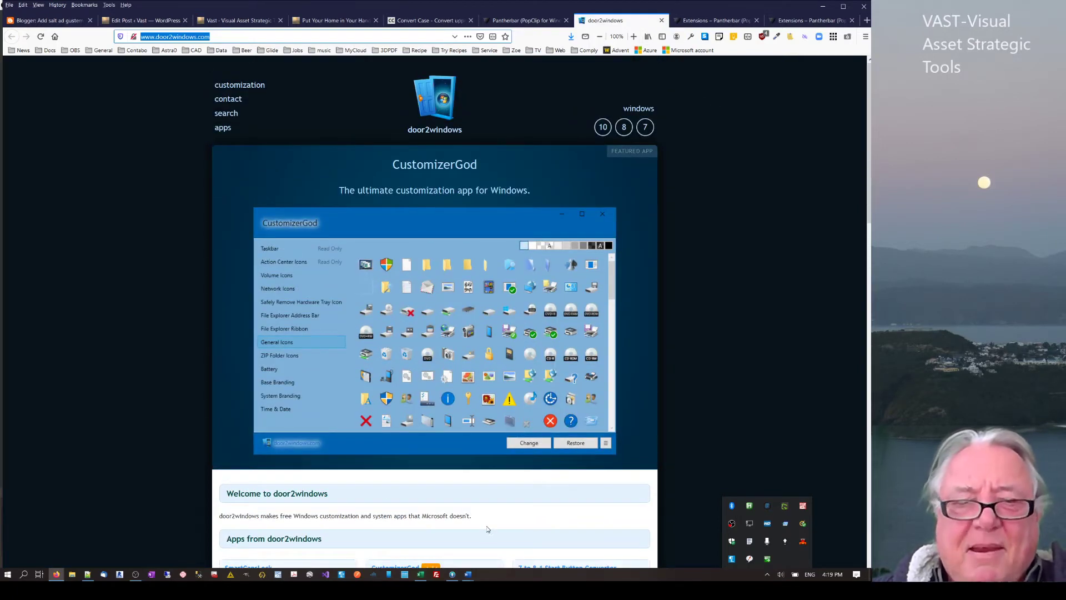
{"action": "mouse_move", "coordinate": [454, 577]}
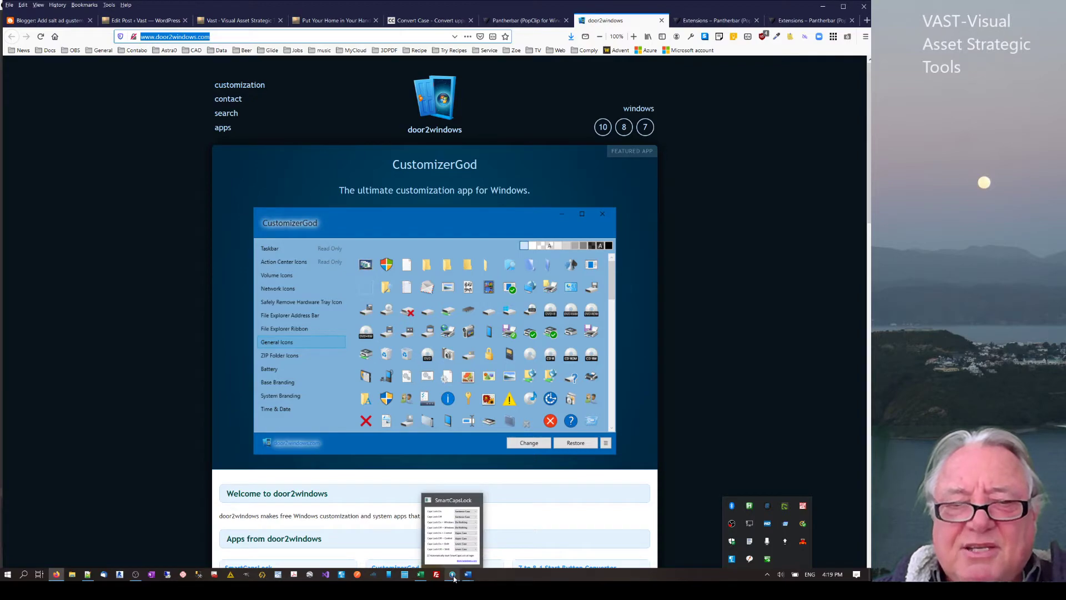
{"action": "left_click", "coordinate": [475, 501]}
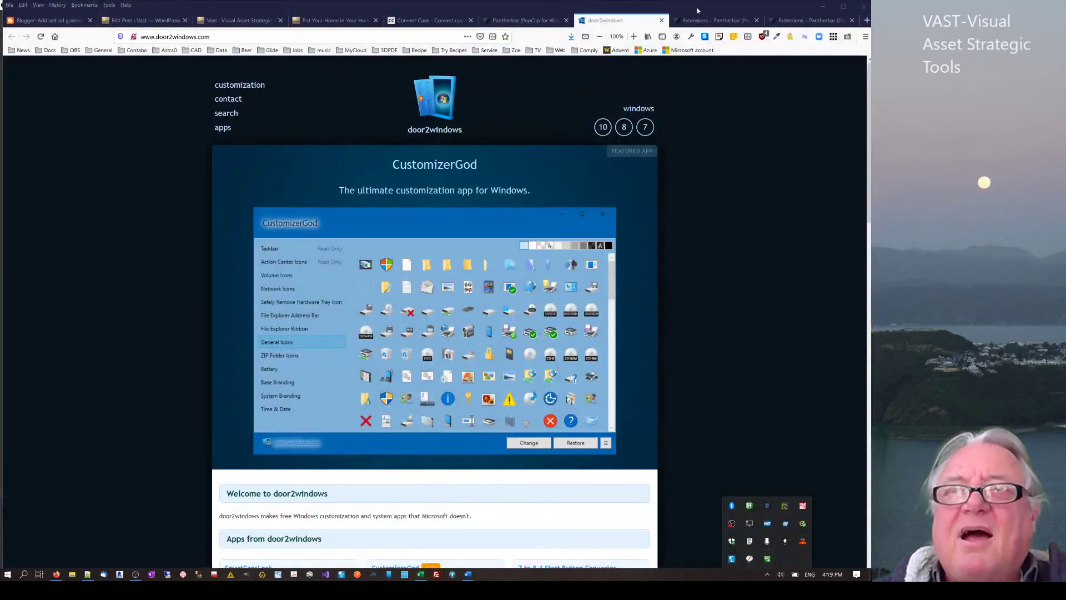
Step: Look through the Pantherbar website, covering its extensions list and the feature overview on its start page
{"action": "left_click", "coordinate": [698, 23]}
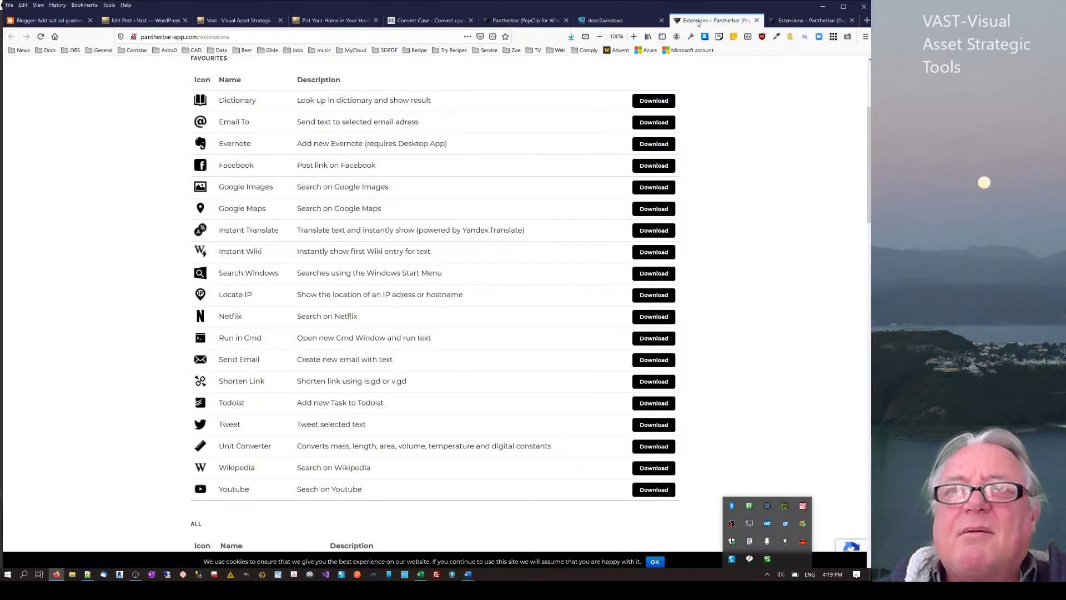
{"action": "scroll", "coordinate": [358, 114], "scroll_direction": "up", "scroll_amount": 3}
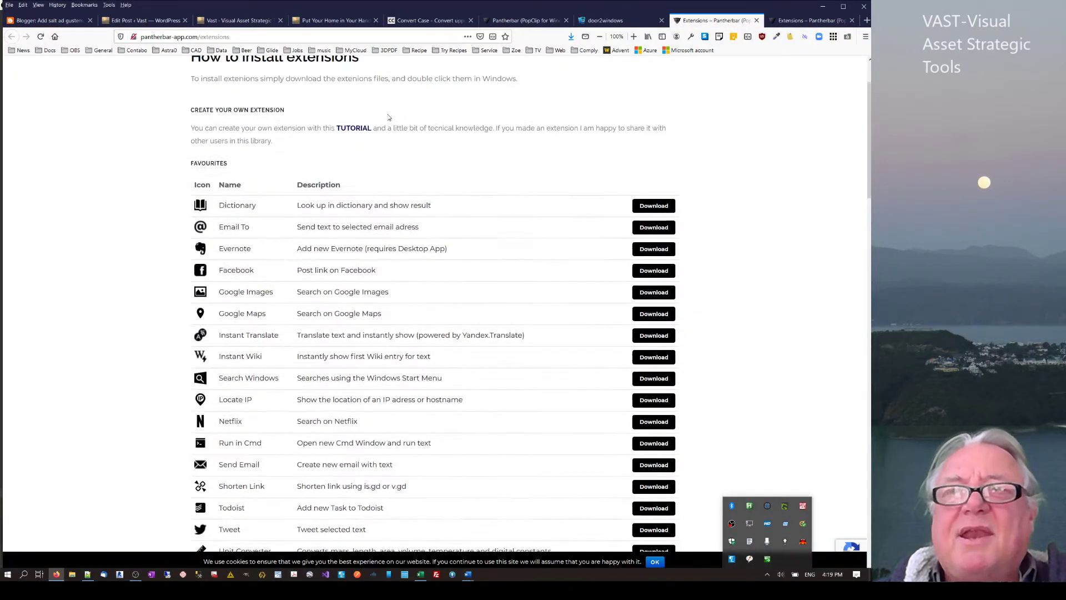
{"action": "left_click", "coordinate": [520, 21]}
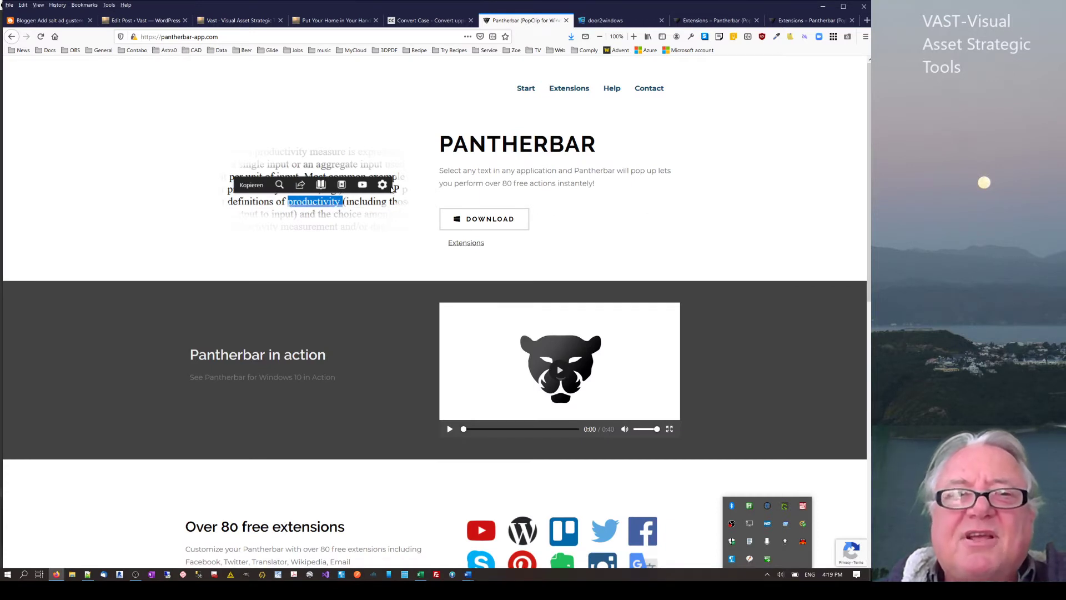
{"action": "left_click", "coordinate": [712, 20]}
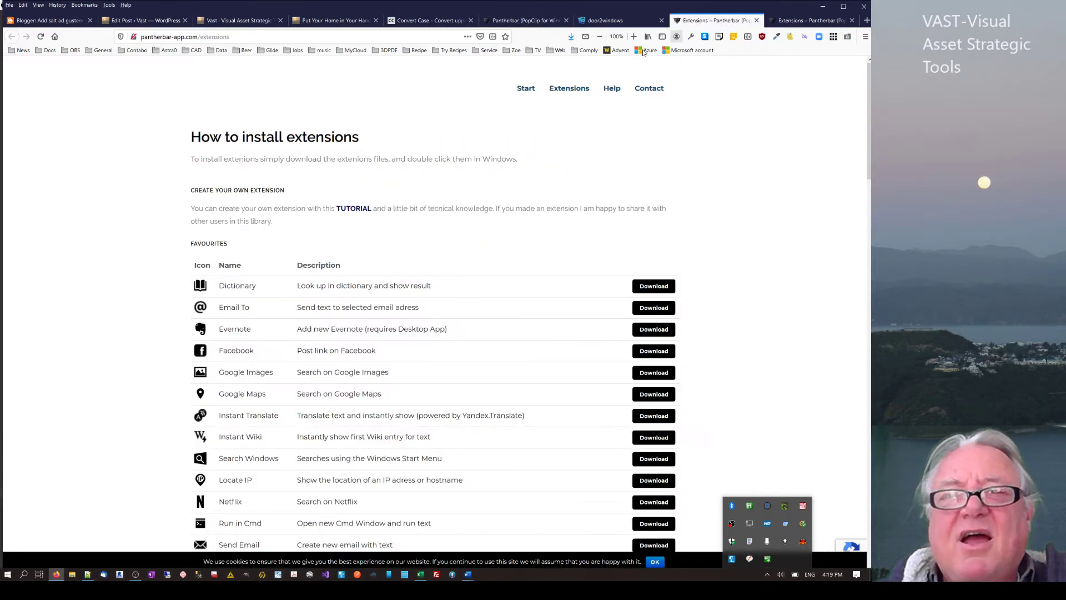
{"action": "left_click_drag", "start_coordinate": [868, 85], "coordinate": [864, 353]}
{"action": "left_click_drag", "start_coordinate": [870, 310], "coordinate": [865, 37]}
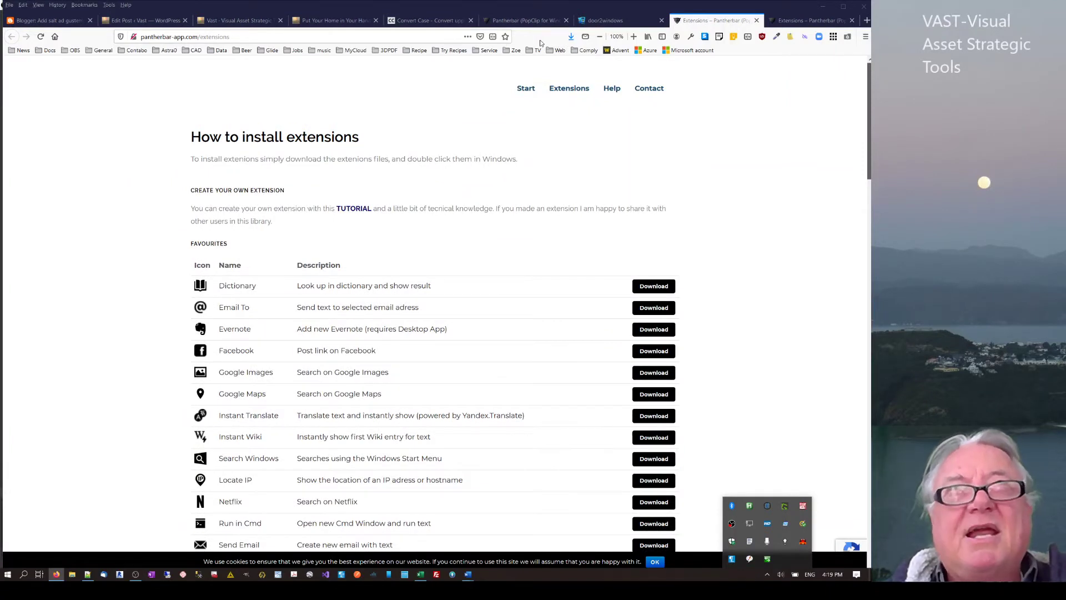
{"action": "left_click", "coordinate": [528, 88]}
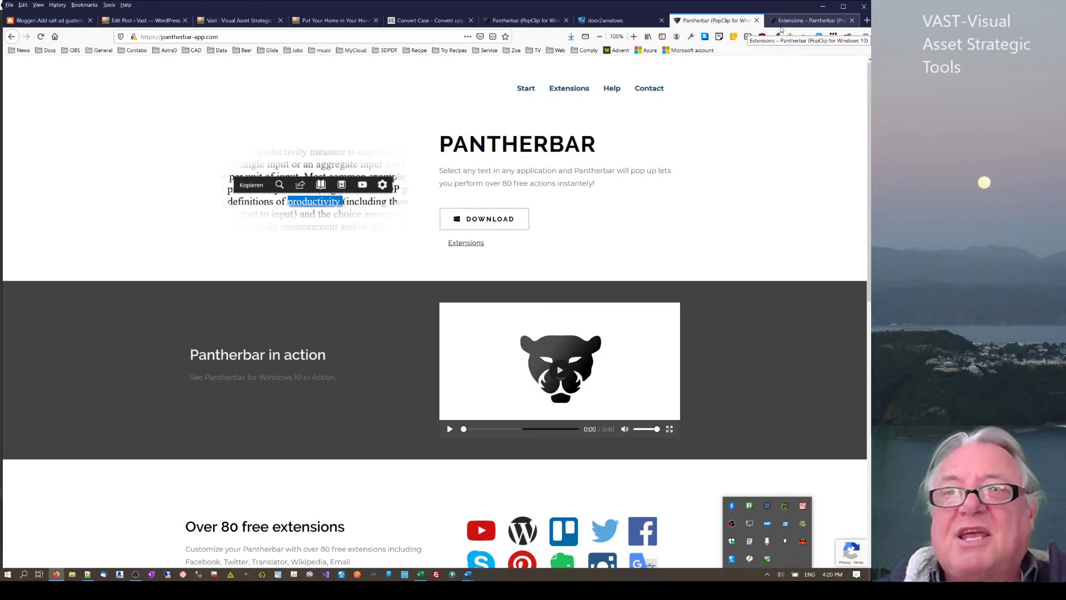
{"action": "middle_click", "coordinate": [682, 154]}
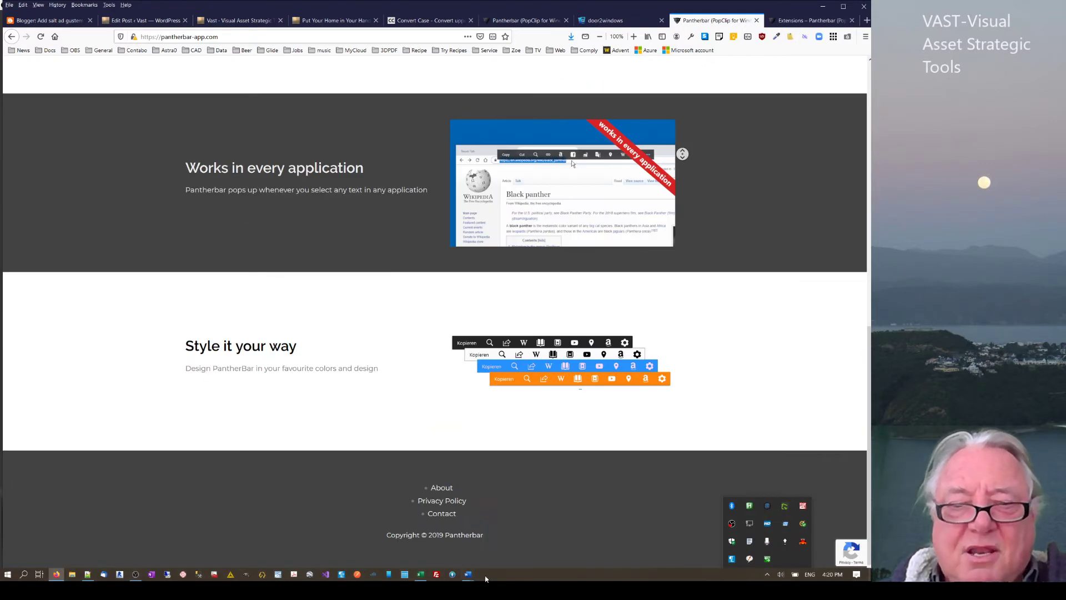
Step: Switch back to the Word document containing the dog sentence
{"action": "left_click", "coordinate": [468, 574]}
{"action": "left_click", "coordinate": [530, 562]}
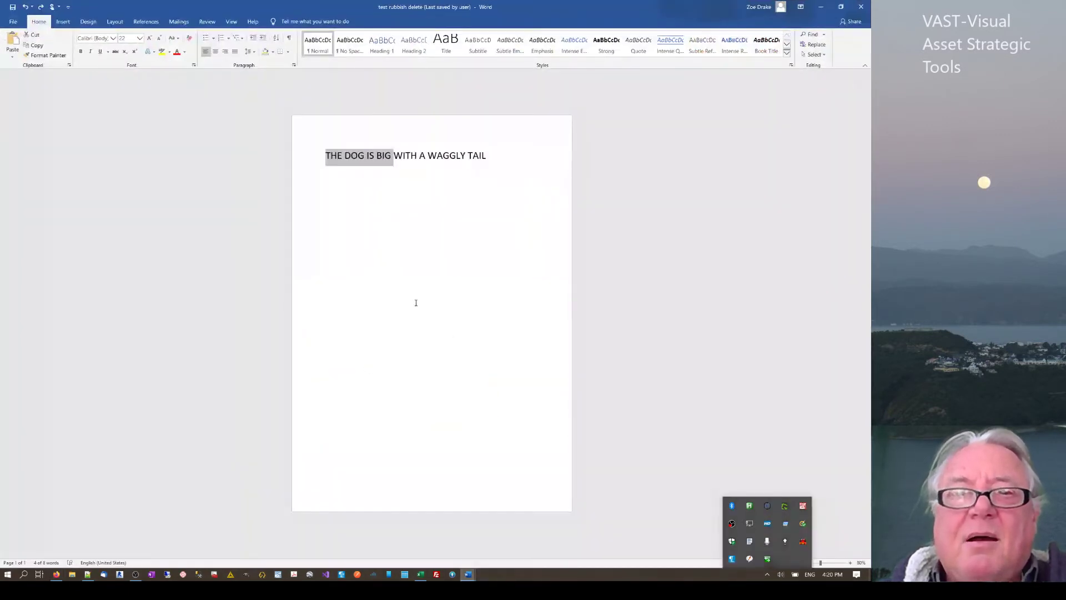
{"action": "right_click", "coordinate": [416, 303]}
{"action": "left_click", "coordinate": [338, 197]}
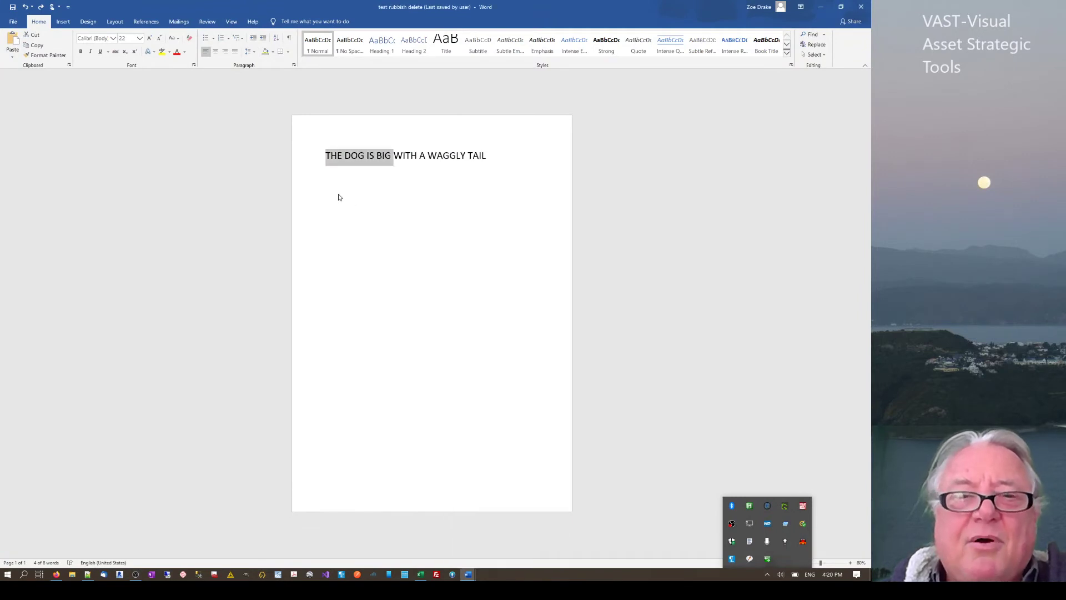
{"action": "key", "text": "super+z"}
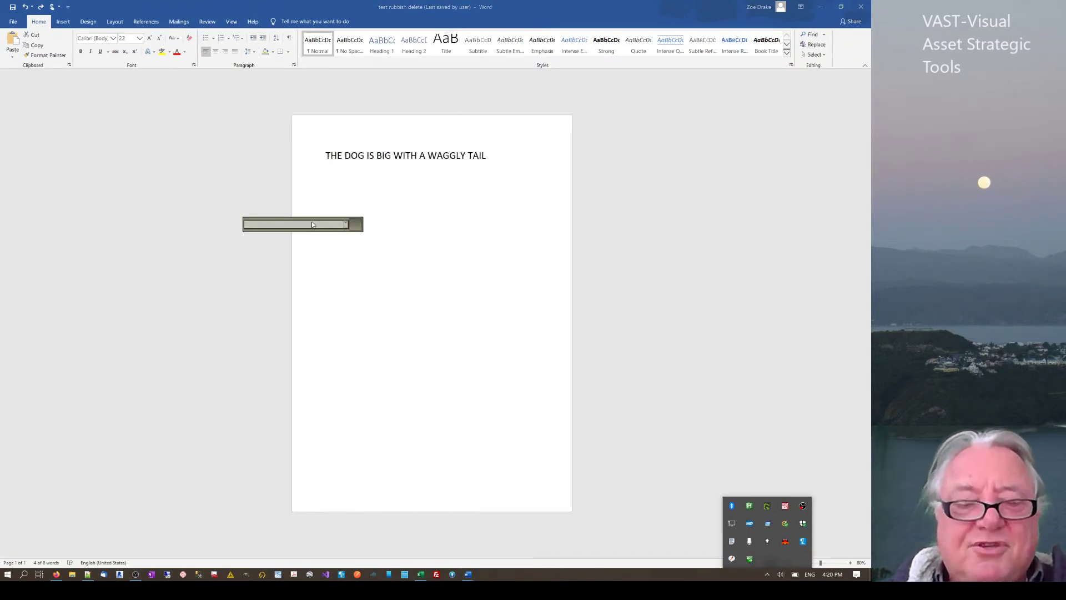
{"action": "type", "text": "u"}
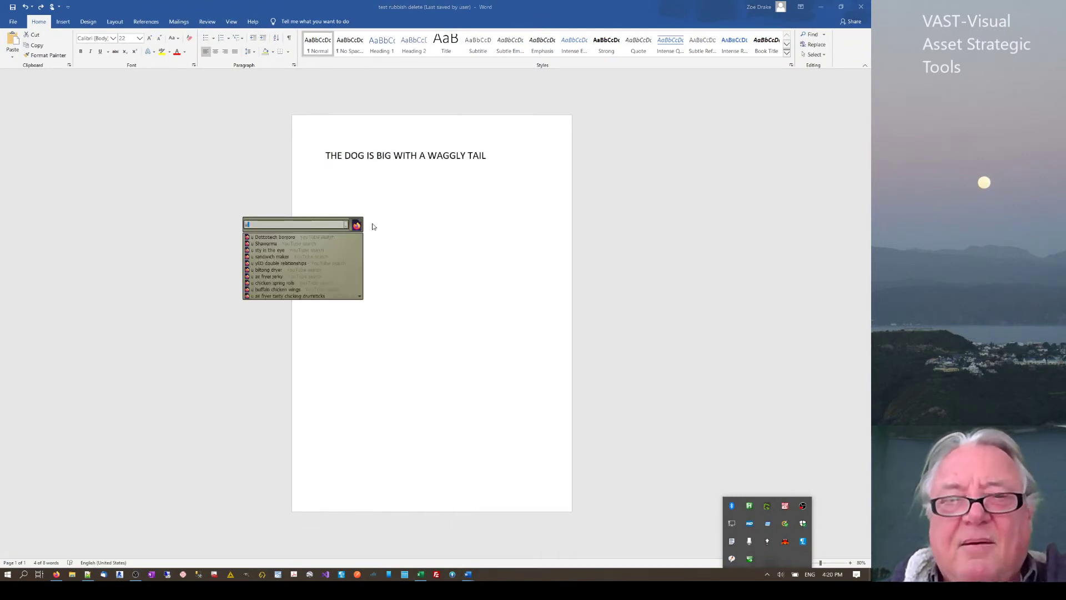
{"action": "key", "text": "Escape"}
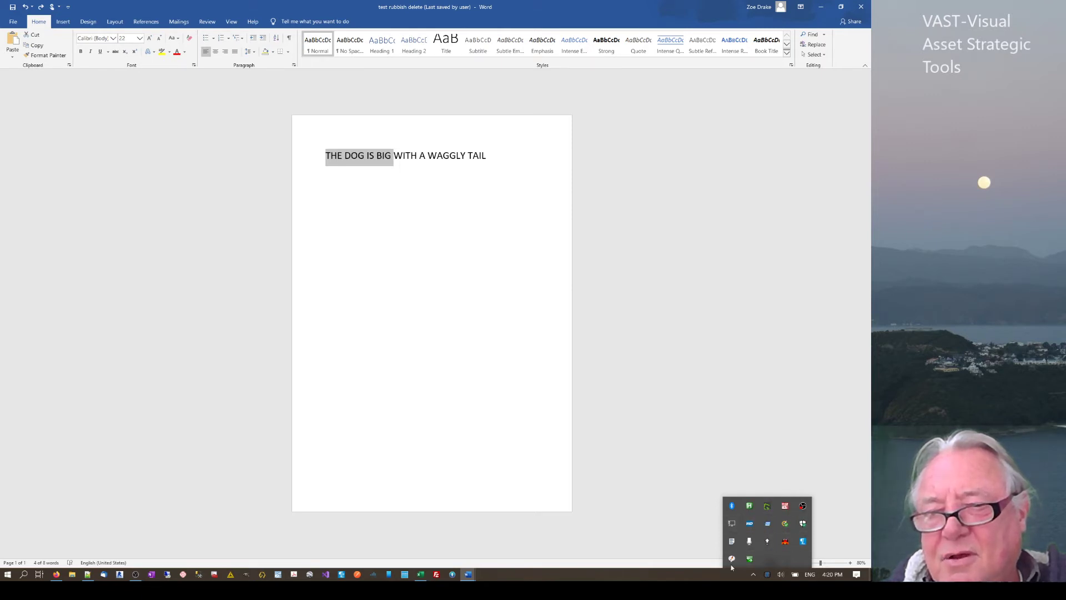
{"action": "left_click", "coordinate": [767, 560]}
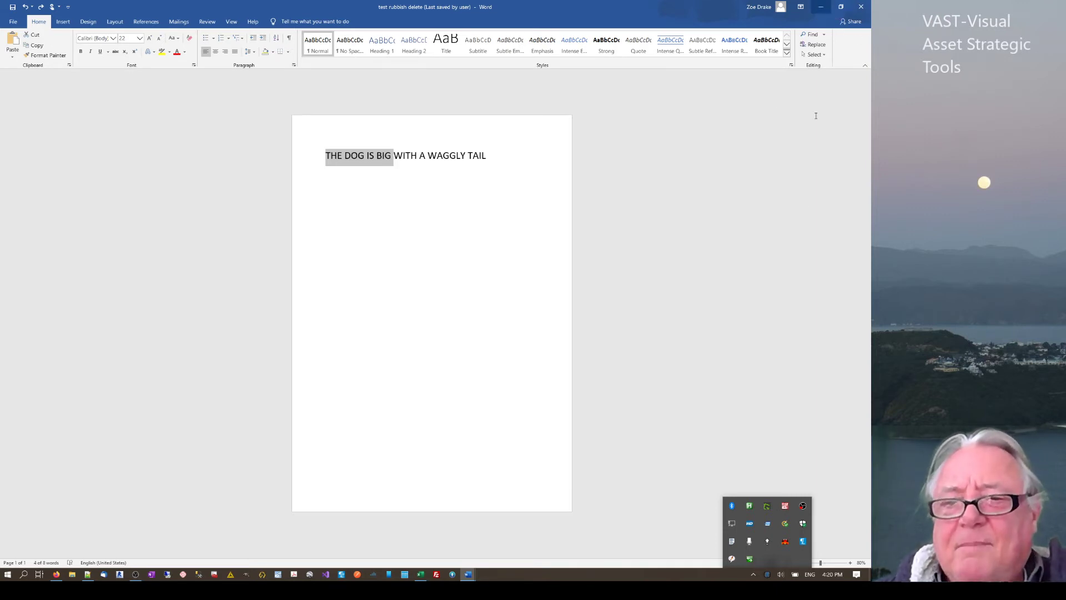
Step: Put the cursor on the empty line below the sentence and launch Pantherbar
{"action": "left_click", "coordinate": [443, 414]}
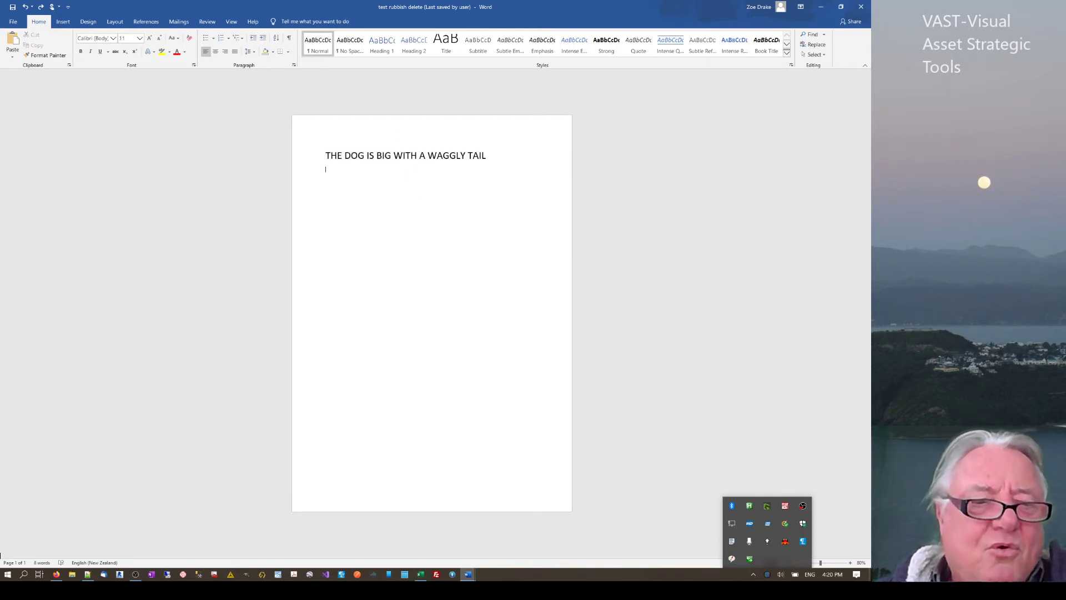
{"action": "left_click", "coordinate": [7, 574]}
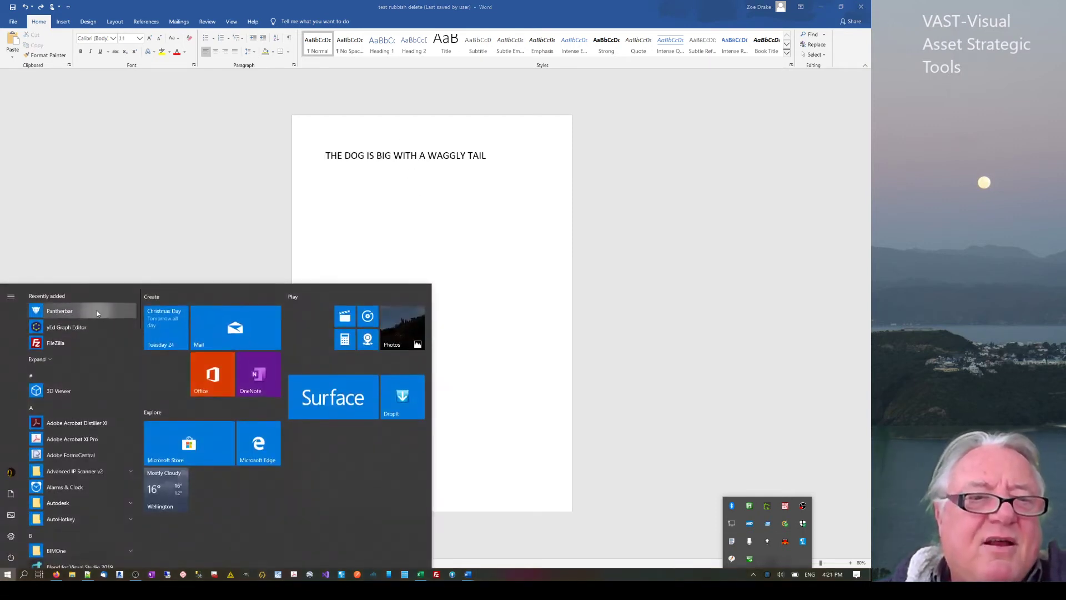
{"action": "left_click", "coordinate": [97, 312]}
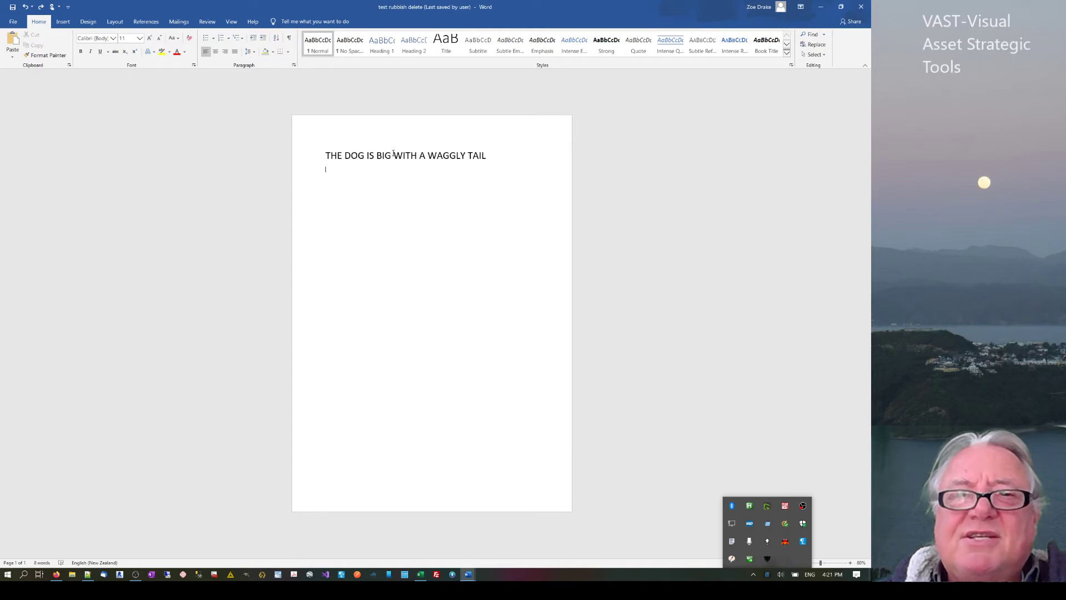
Step: Select THE DOG IS BIG in the sentence and open Pantherbar's settings from its popup bar to view the extensions
{"action": "left_click_drag", "start_coordinate": [394, 154], "coordinate": [343, 158]}
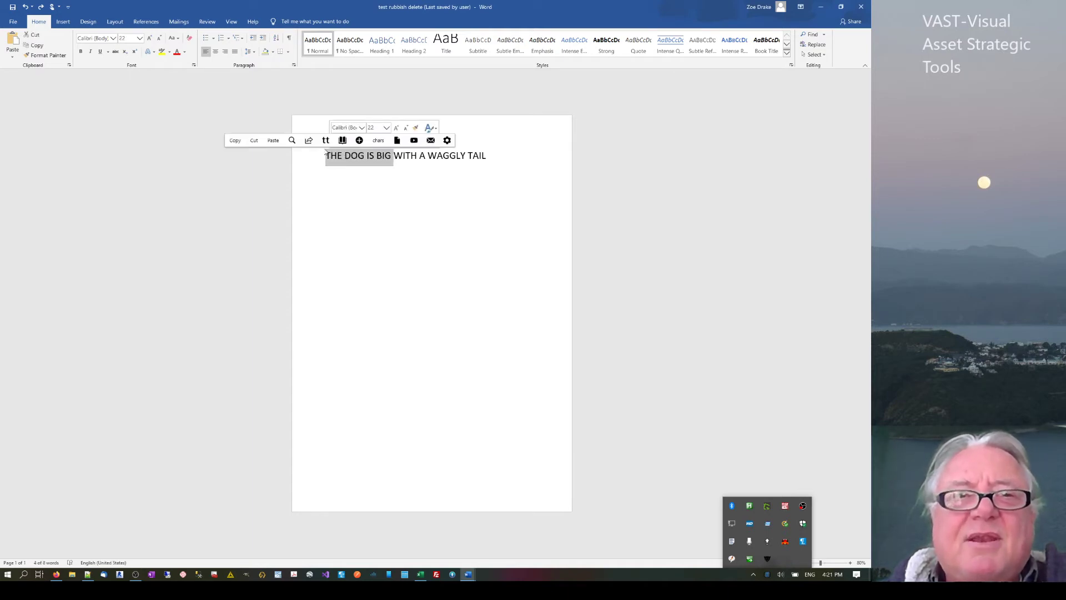
{"action": "left_click", "coordinate": [447, 140]}
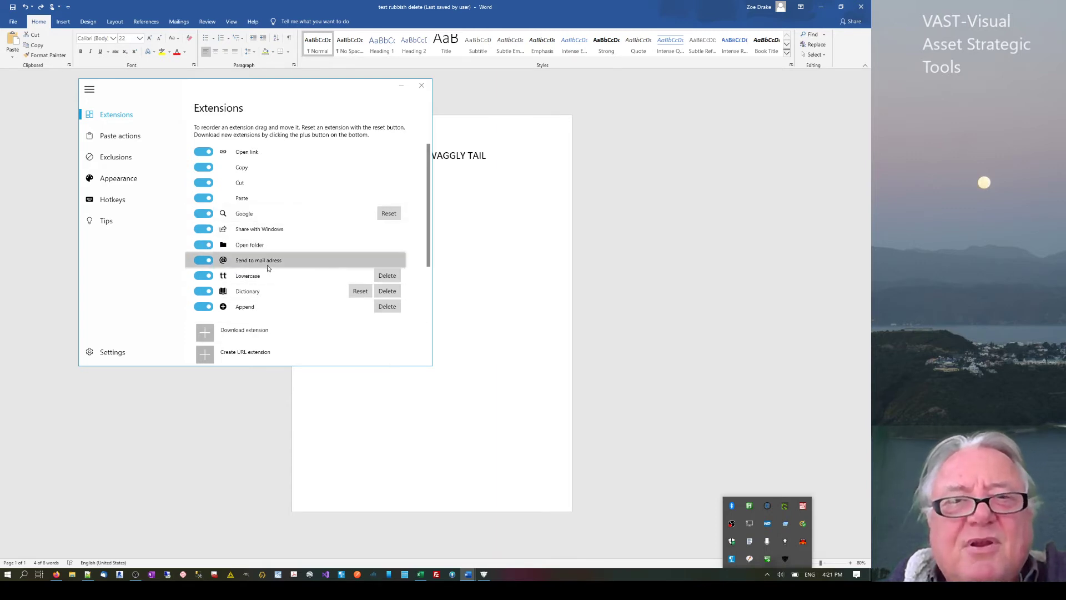
{"action": "left_click", "coordinate": [470, 242]}
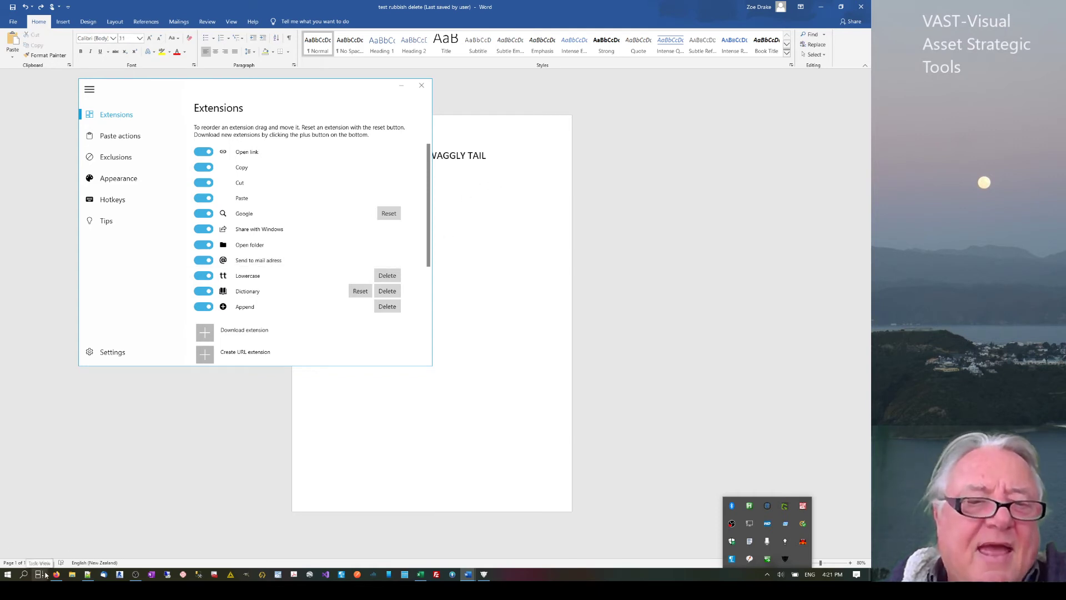
{"action": "left_click", "coordinate": [56, 574]}
{"action": "left_click", "coordinate": [183, 37]}
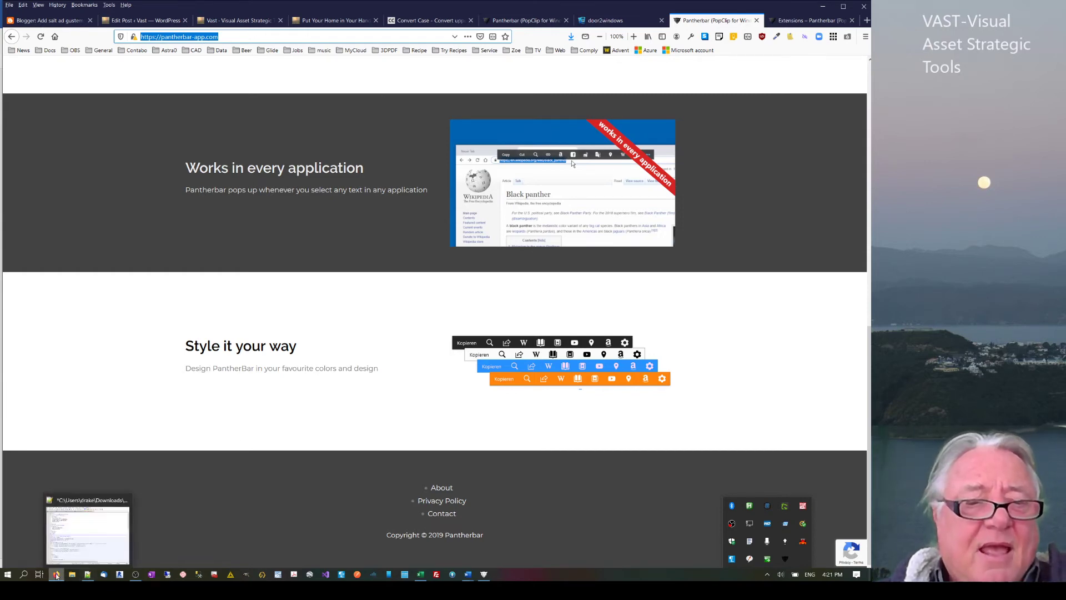
{"action": "left_click", "coordinate": [106, 530]}
{"action": "left_click", "coordinate": [158, 487]}
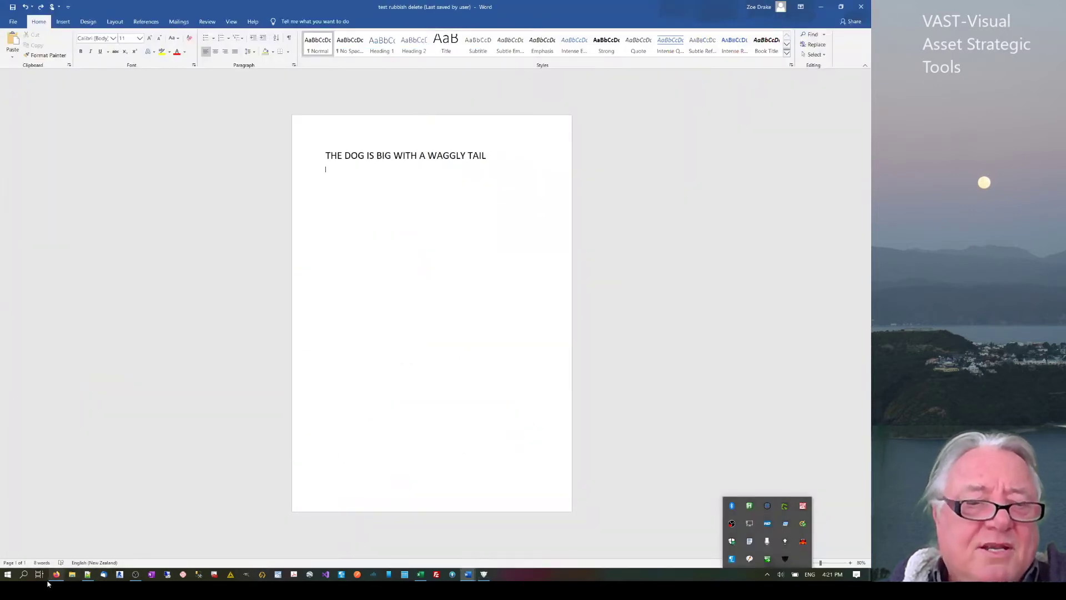
Step: Switch to Notepad++, select the end of the window.event.y line, and put it into a new e-mail with Pantherbar
{"action": "left_click", "coordinate": [87, 574]}
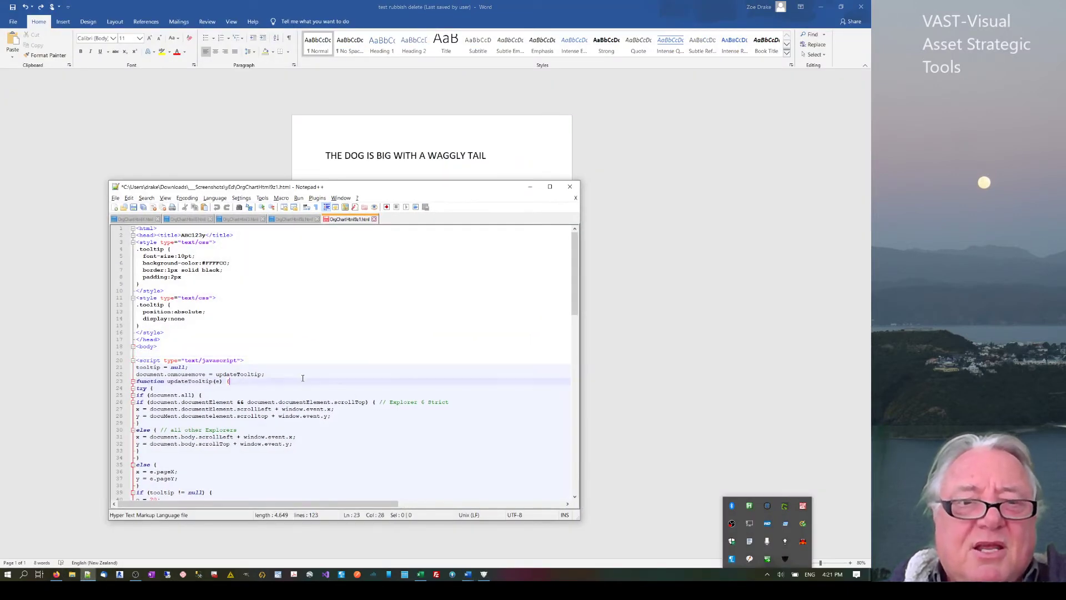
{"action": "left_click_drag", "start_coordinate": [333, 418], "coordinate": [165, 419]}
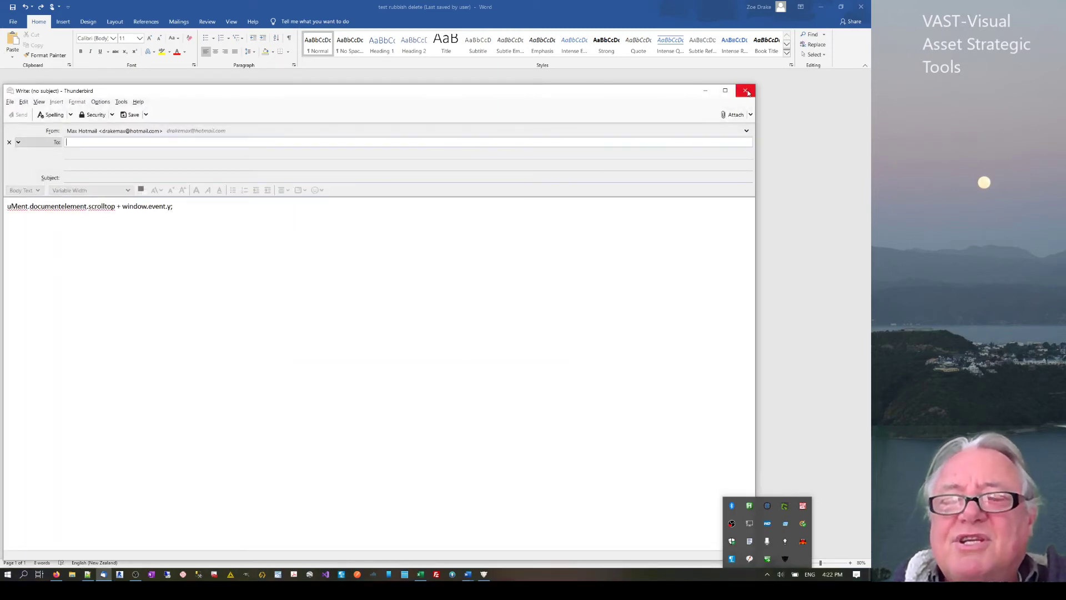
Step: Close the new e-mail draft and minimize the Word and Notepad++ windows to view Pantherbar's Extensions settings
{"action": "left_click", "coordinate": [745, 91]}
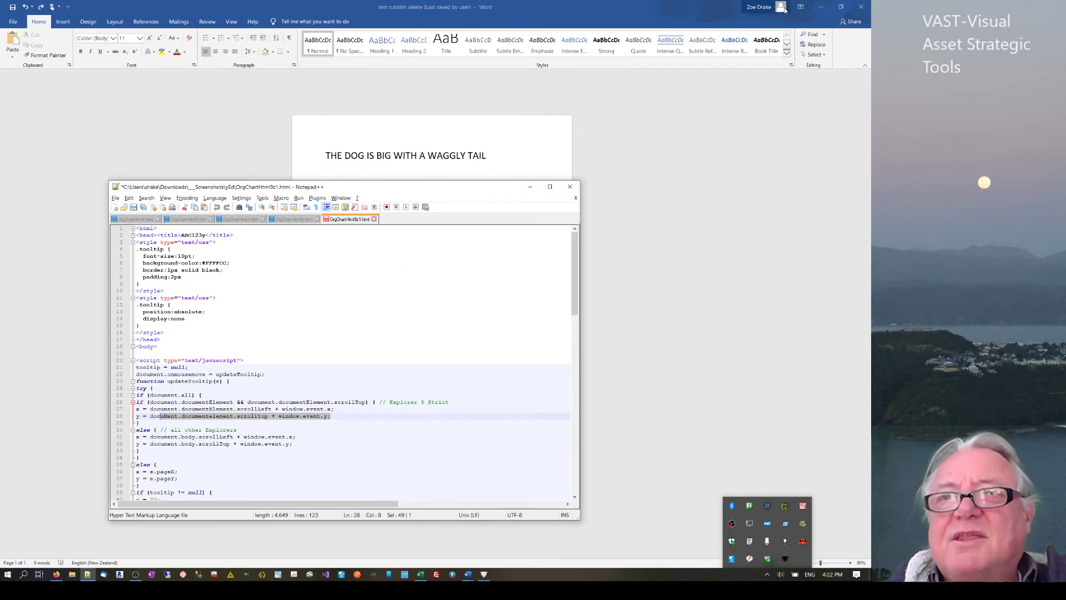
{"action": "left_click", "coordinate": [821, 6]}
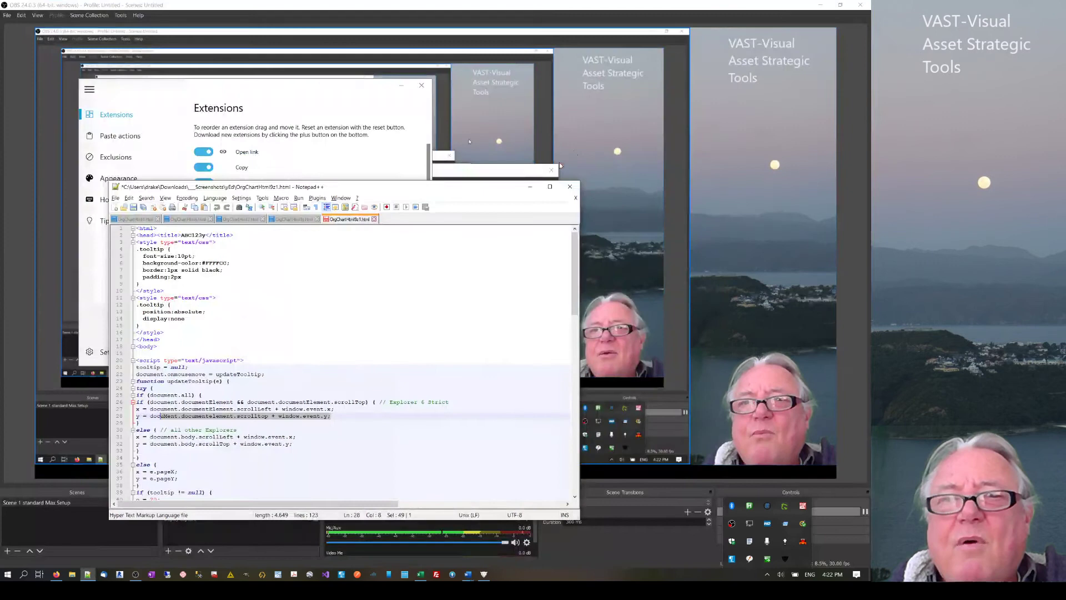
{"action": "left_click", "coordinate": [529, 187]}
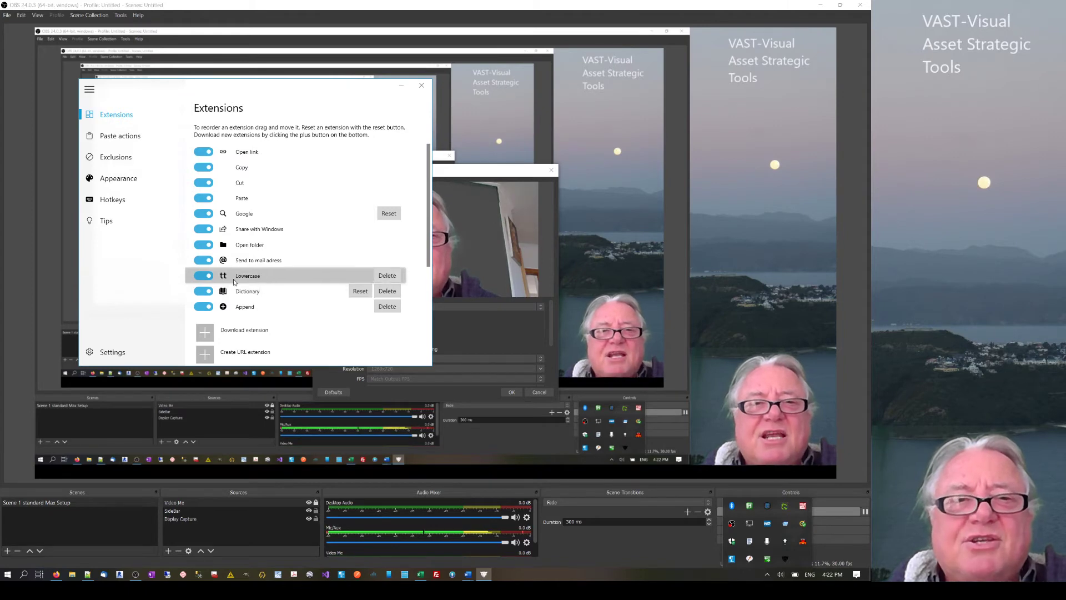
Step: Return to the Word document and convert IS BIG WITH A WAGGLY TAIL to lowercase with Pantherbar
{"action": "mouse_move", "coordinate": [468, 575]}
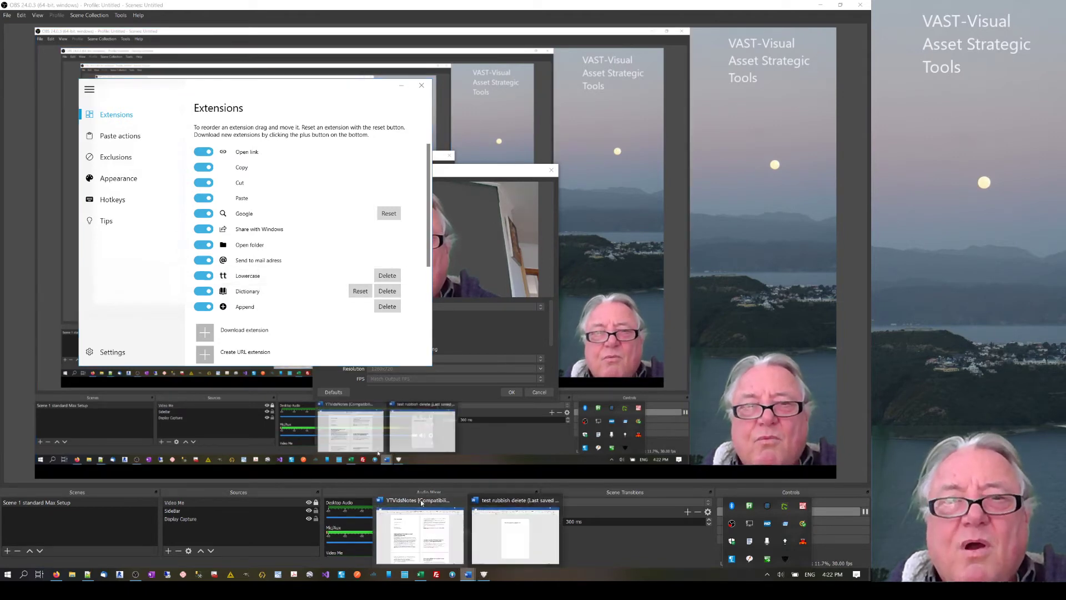
{"action": "left_click", "coordinate": [433, 530]}
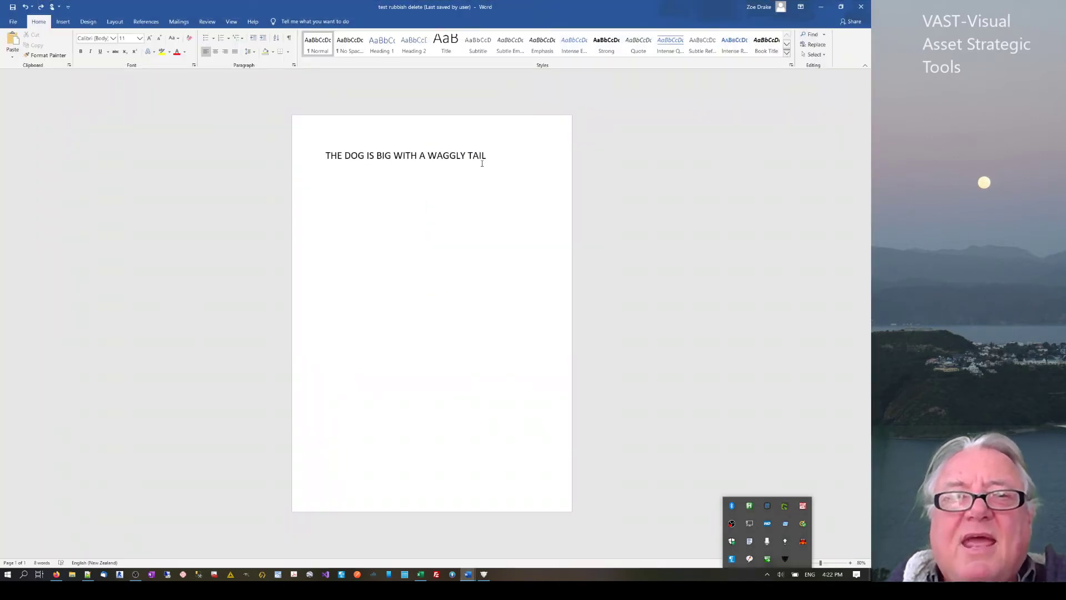
{"action": "left_click_drag", "start_coordinate": [492, 154], "coordinate": [366, 156]}
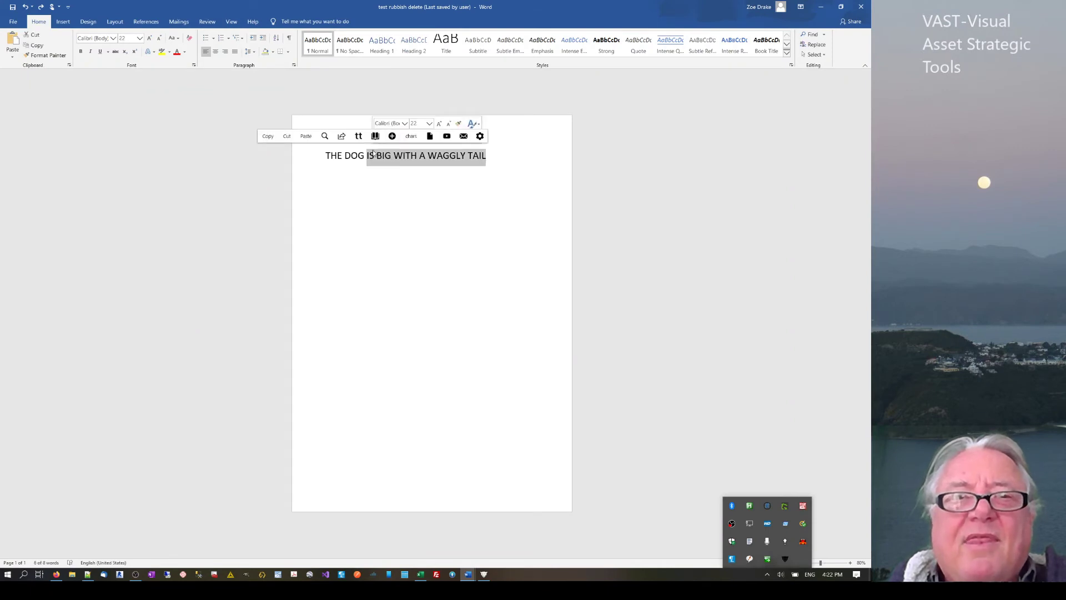
{"action": "left_click", "coordinate": [361, 136]}
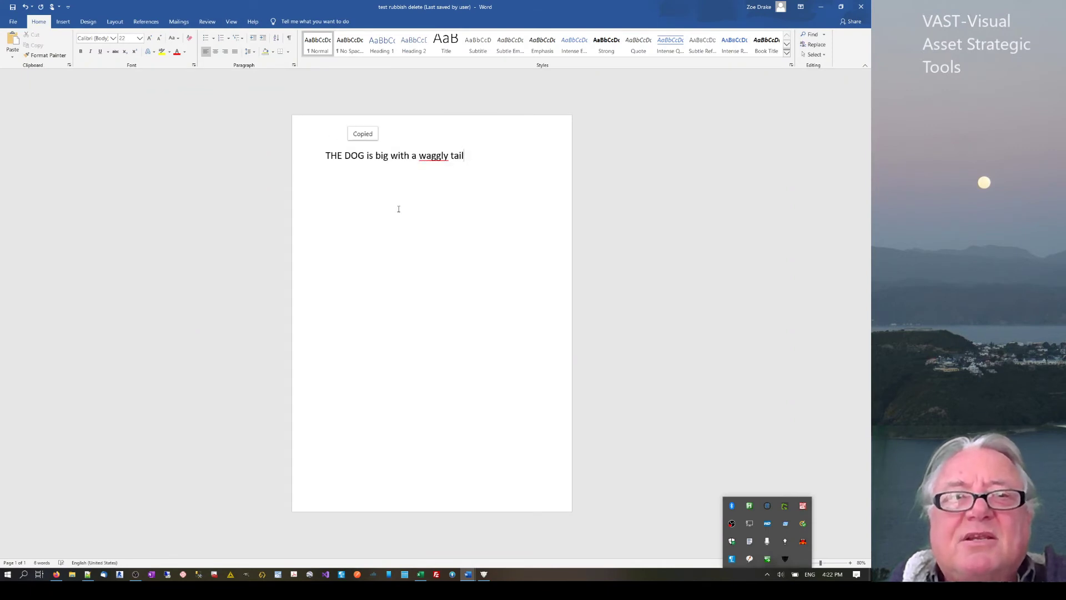
{"action": "left_click_drag", "start_coordinate": [470, 155], "coordinate": [329, 164]}
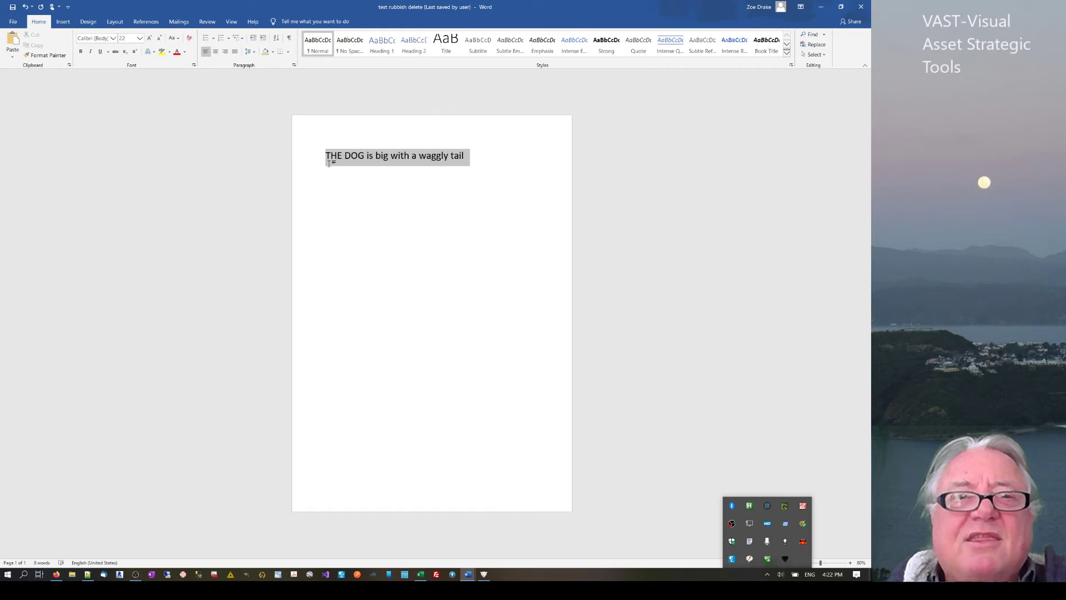
{"action": "right_click", "coordinate": [355, 155]}
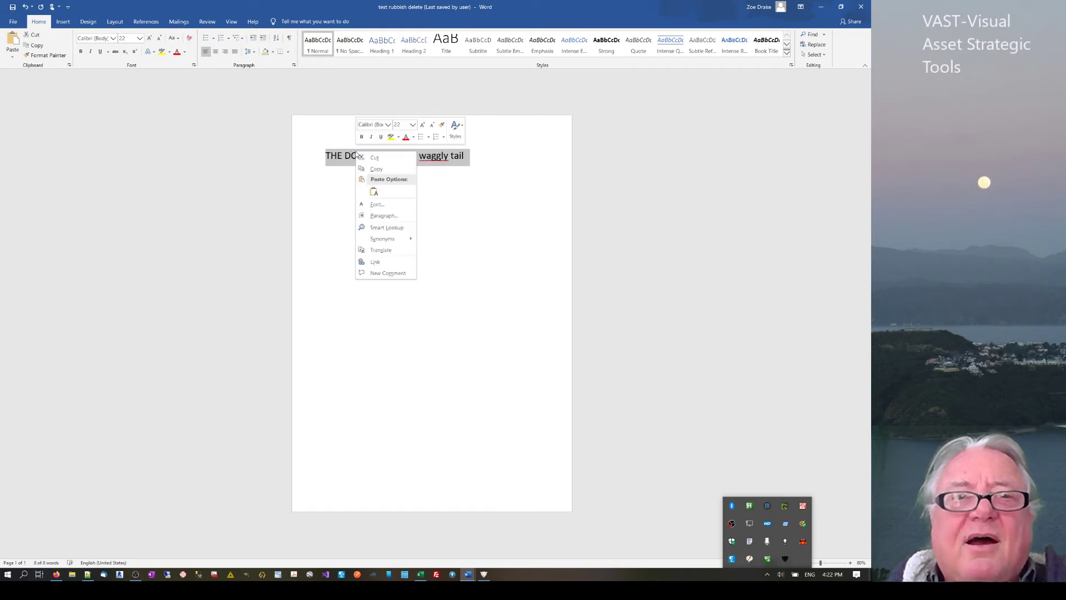
{"action": "left_click", "coordinate": [353, 163]}
{"action": "left_click", "coordinate": [488, 157]}
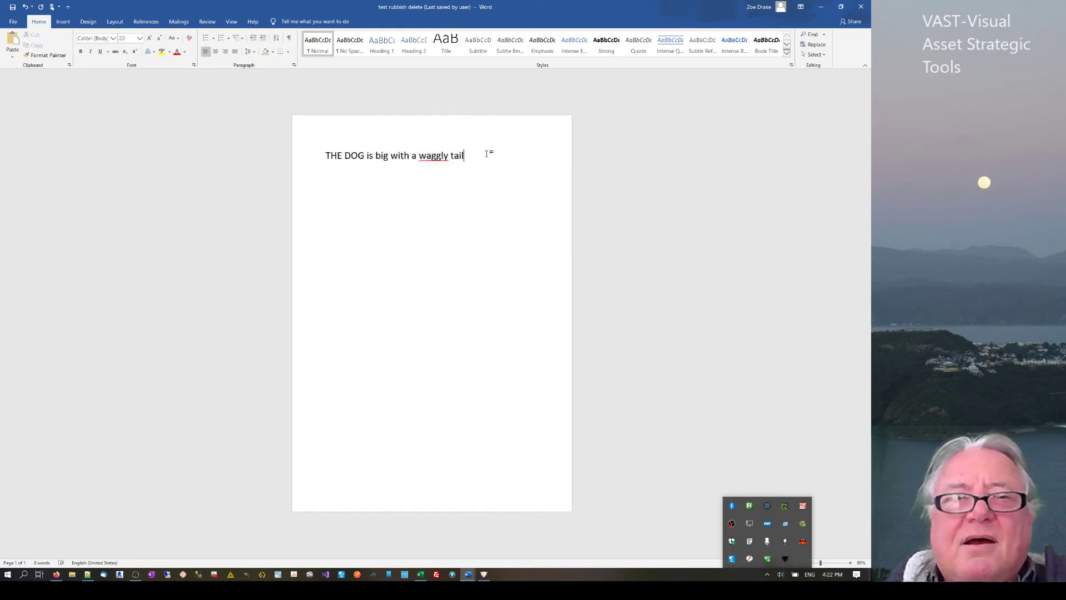
{"action": "left_click", "coordinate": [316, 155]}
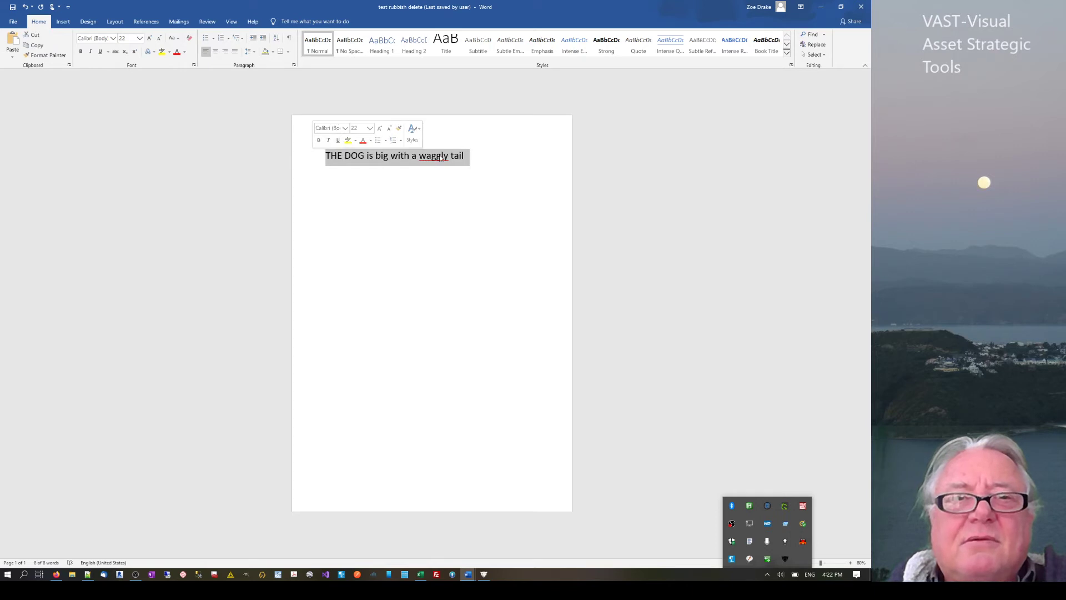
{"action": "left_click", "coordinate": [378, 155]}
Step: Convert THE DOG to lowercase with Pantherbar, and undo the conversion
{"action": "left_click_drag", "start_coordinate": [367, 155], "coordinate": [325, 156]}
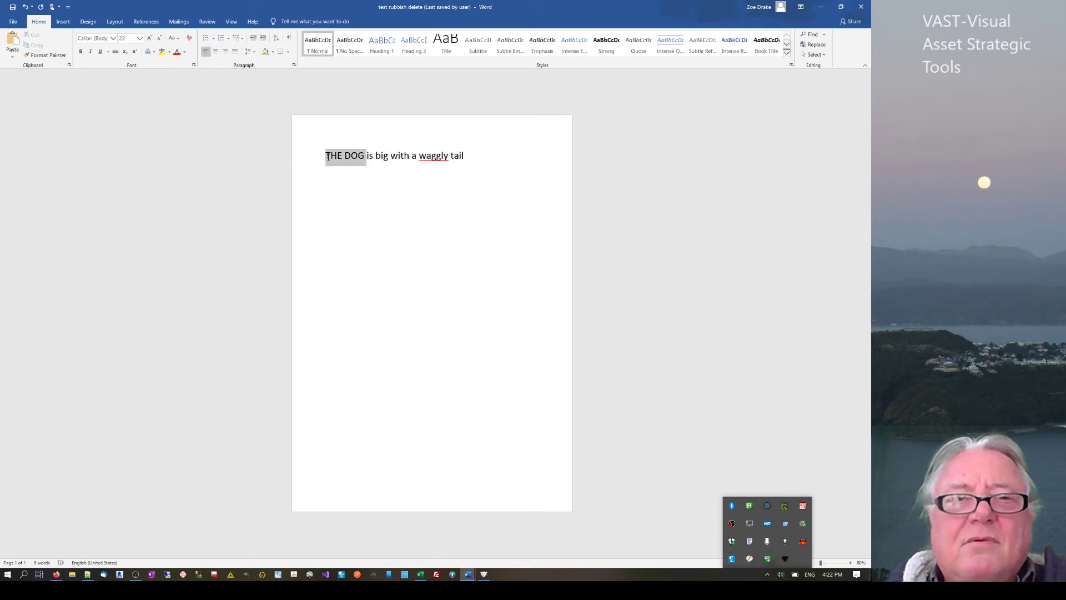
{"action": "left_click", "coordinate": [342, 157]}
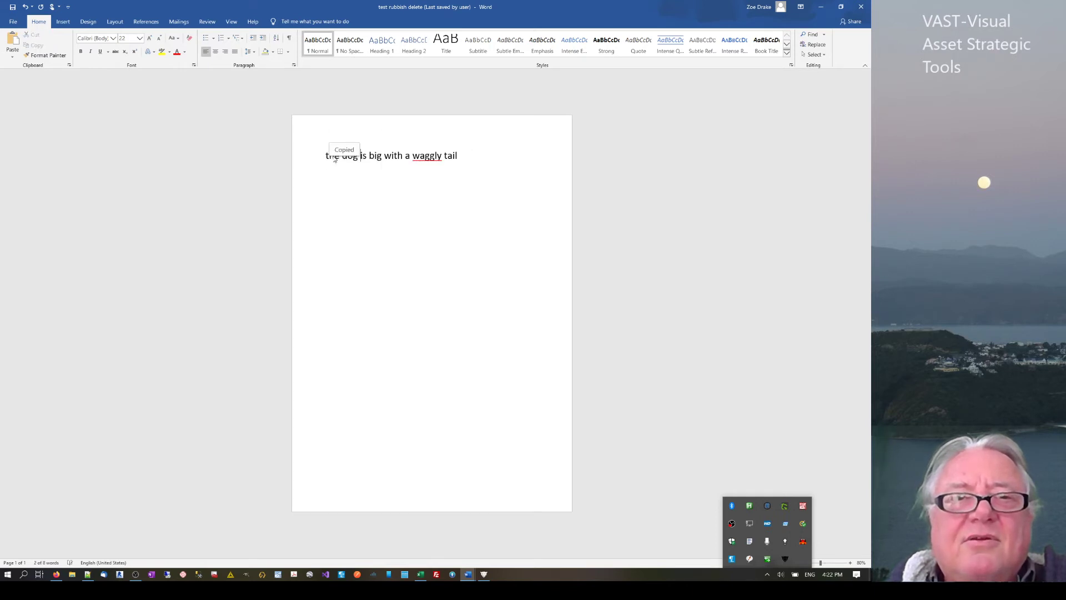
{"action": "key", "text": "ctrl+z"}
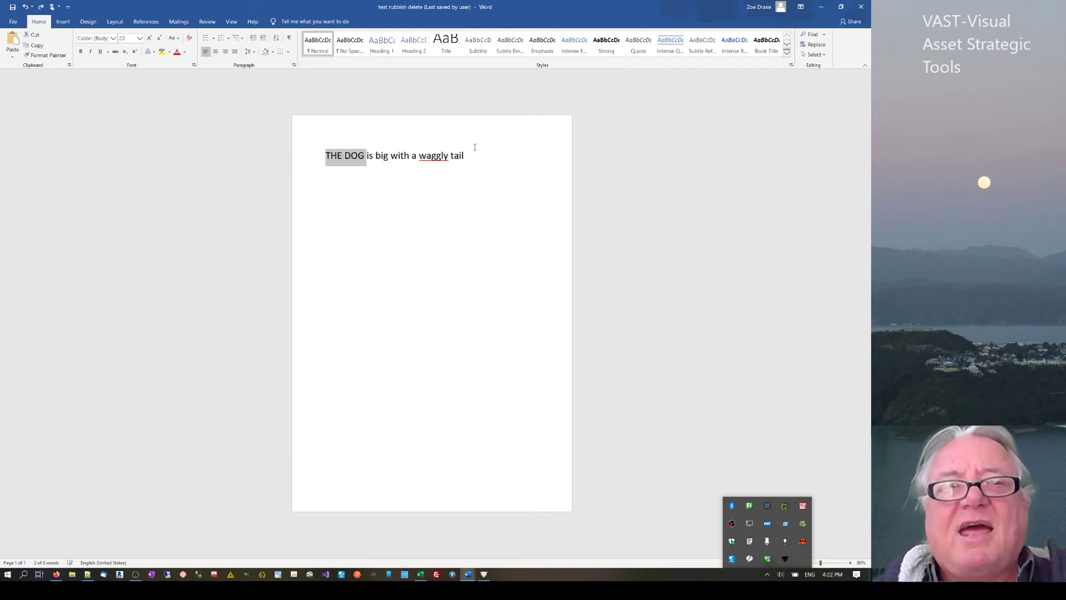
Step: Convert HE DOG to lowercase with Pantherbar, leaving out the sentence's first letter, and put the cursor on the empty line below
{"action": "left_click", "coordinate": [473, 150]}
{"action": "left_click_drag", "start_coordinate": [364, 155], "coordinate": [330, 156]}
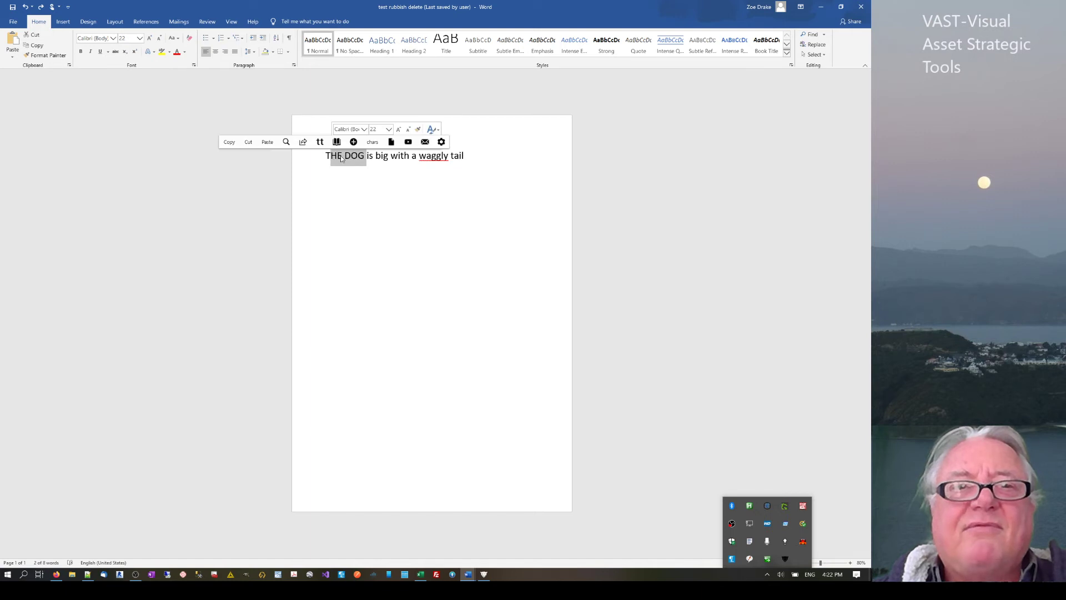
{"action": "left_click", "coordinate": [325, 146]}
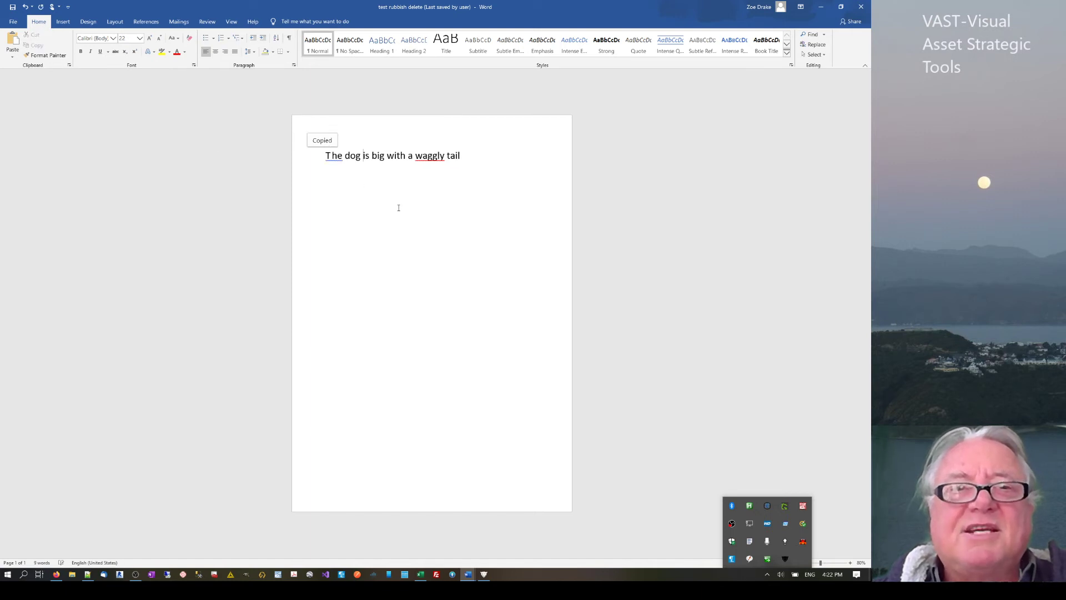
{"action": "left_click", "coordinate": [397, 207]}
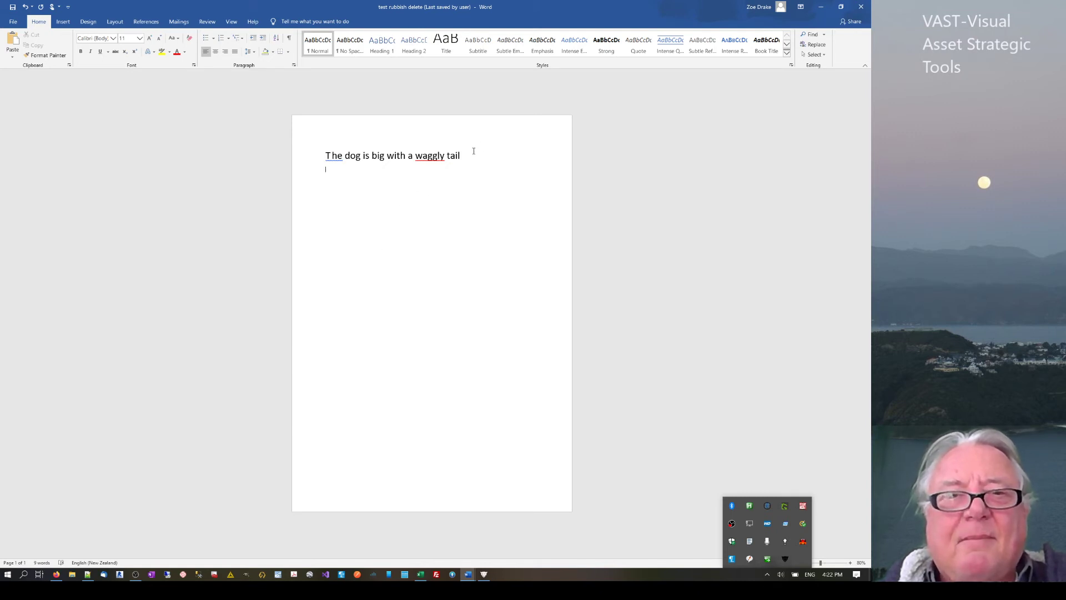
Step: Select the dog sentence, bring up Pantherbar's Extensions settings and open the web page for downloading extensions
{"action": "left_click_drag", "start_coordinate": [469, 156], "coordinate": [305, 155]}
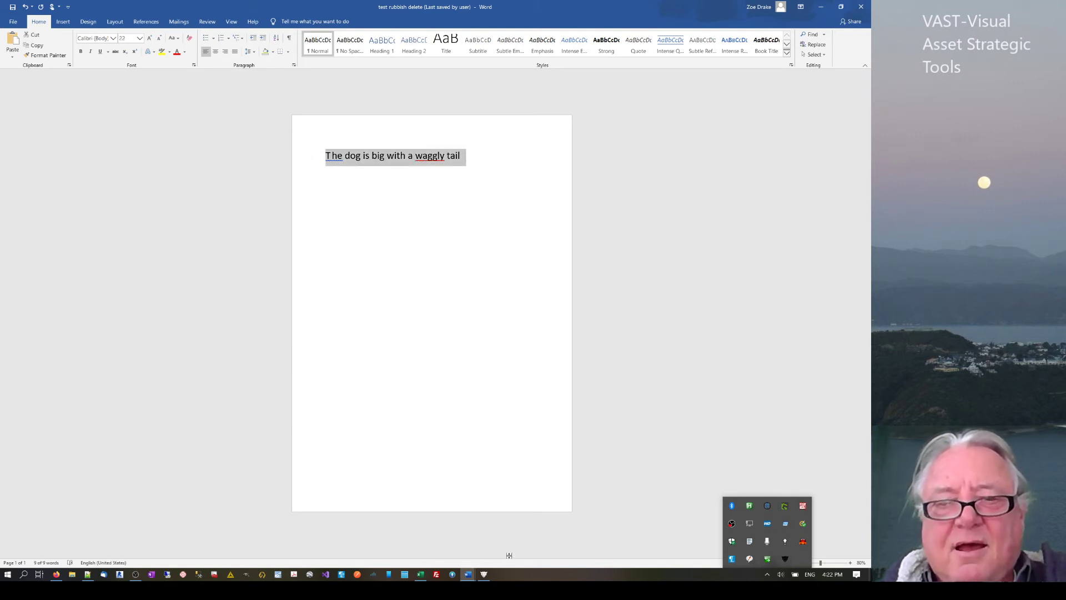
{"action": "left_click", "coordinate": [484, 574]}
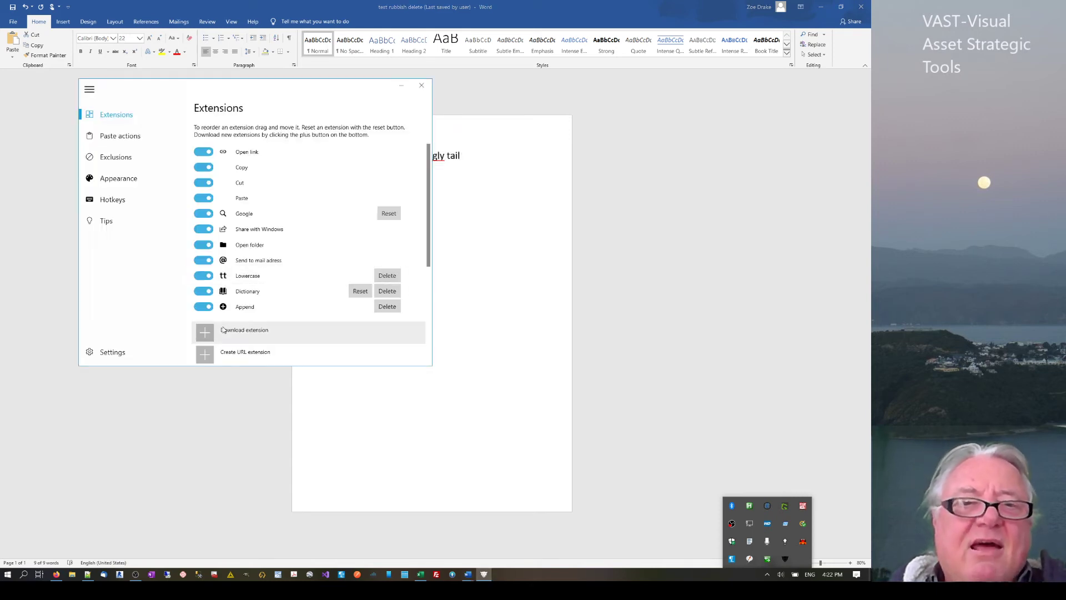
{"action": "left_click", "coordinate": [223, 330]}
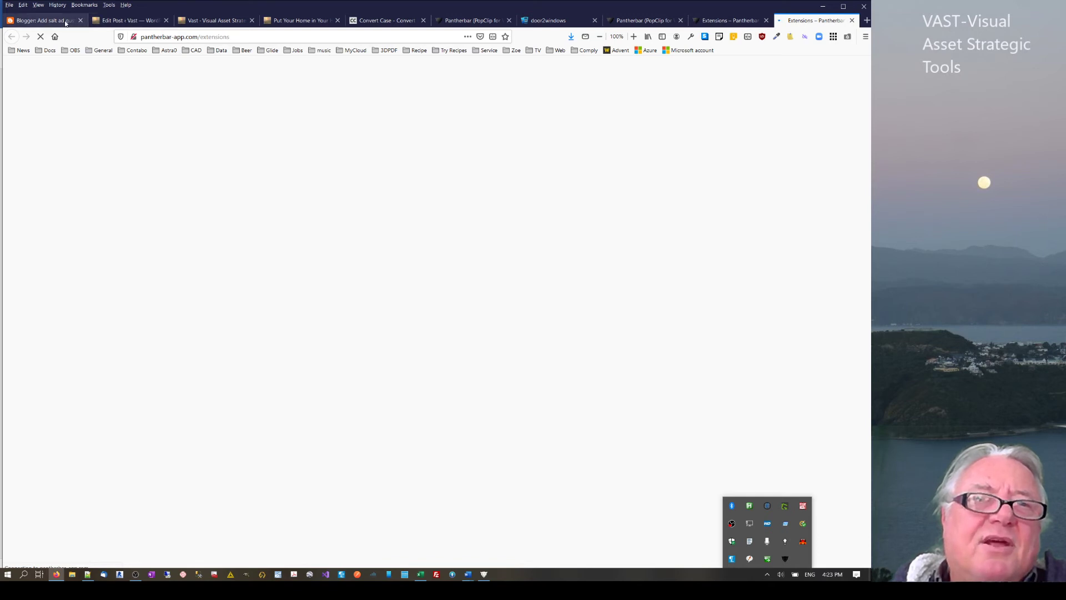
Step: Try Pantherbar's popup on active dry yeast in the Blogger muffin post and to tech meetup talks in the WordPress Bonjoro post
{"action": "left_click", "coordinate": [63, 22]}
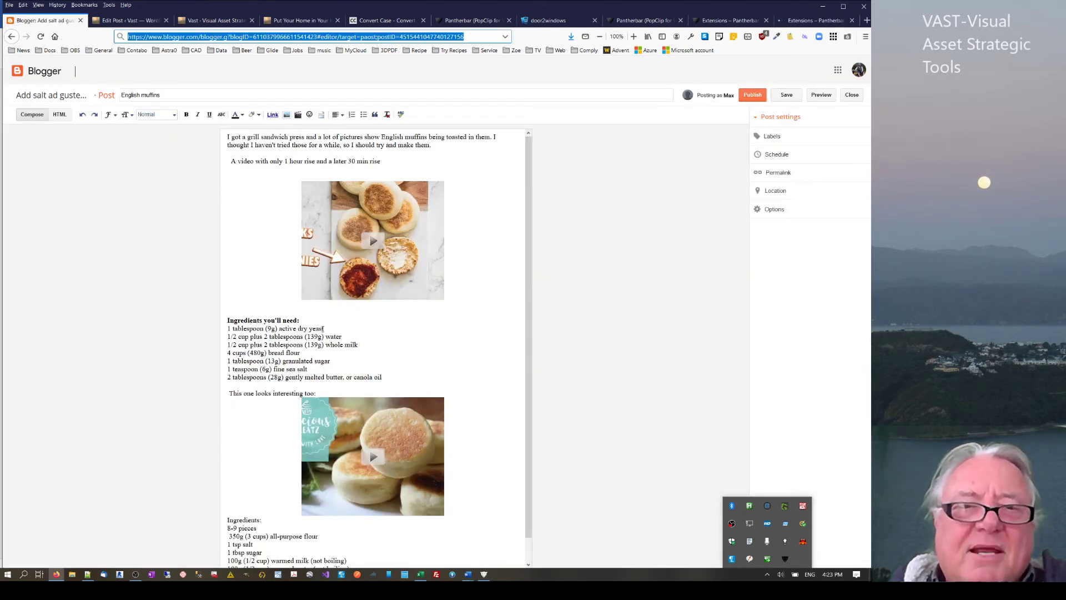
{"action": "left_click_drag", "start_coordinate": [323, 329], "coordinate": [279, 328]}
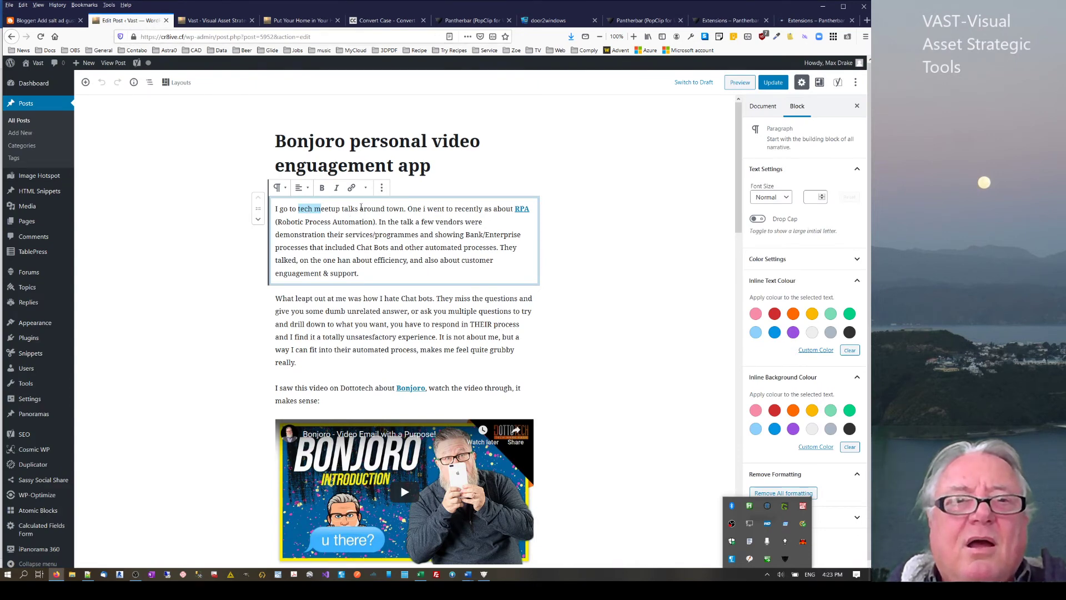
{"action": "left_click", "coordinate": [361, 207]}
{"action": "left_click", "coordinate": [288, 208], "text": "shift"}
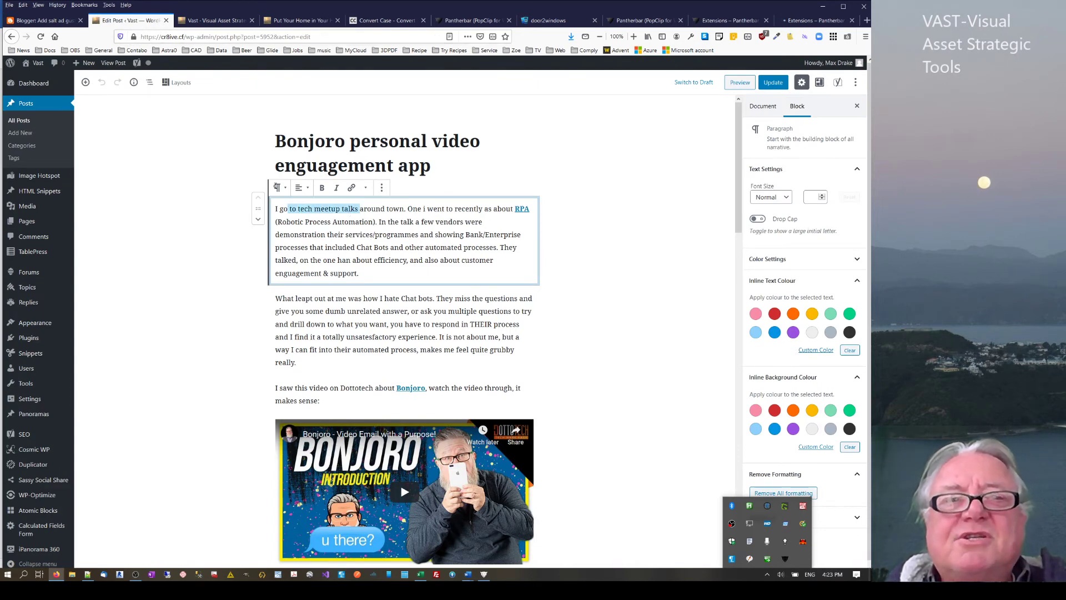
{"action": "left_click", "coordinate": [352, 221]}
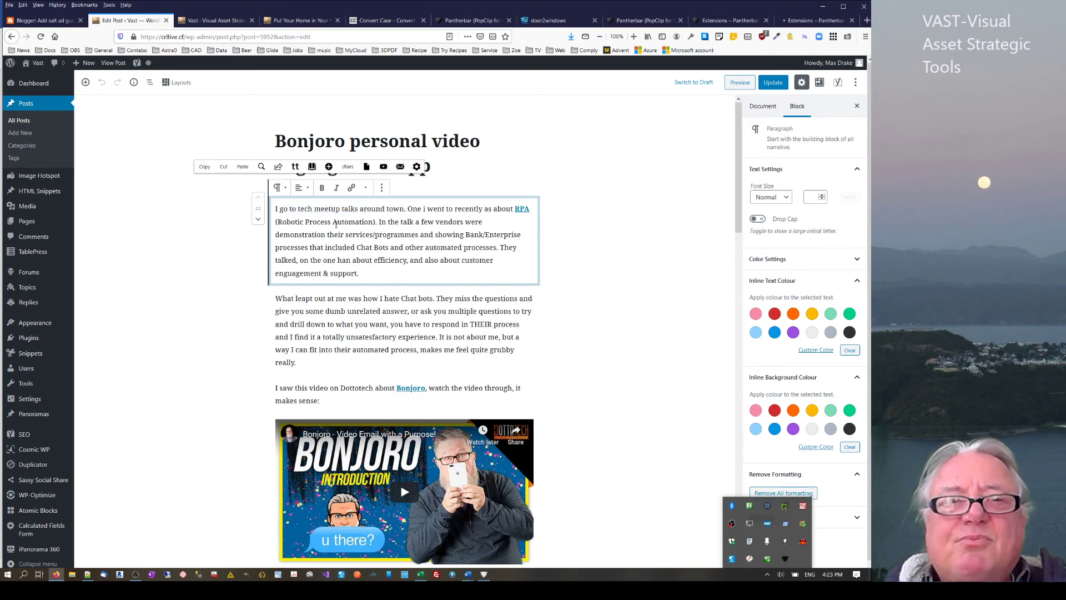
Step: Select Robotic Process Automation in the post's first paragraph to bring up Pantherbar's popup bar
{"action": "key", "text": "shift+Left"}
{"action": "key", "text": "shift+Left"}
{"action": "key", "text": "shift+Left"}
{"action": "key", "text": "shift+Left"}
{"action": "key", "text": "shift+Left"}
{"action": "key", "text": "shift+Left"}
{"action": "key", "text": "shift+Left"}
{"action": "key", "text": "shift+Left"}
{"action": "key", "text": "shift+Left"}
{"action": "key", "text": "shift+Left"}
{"action": "key", "text": "shift+Left"}
{"action": "key", "text": "shift+Left"}
{"action": "key", "text": "shift+Left"}
{"action": "key", "text": "shift+Left"}
{"action": "key", "text": "shift+Left"}
{"action": "key", "text": "shift+Left"}
{"action": "key", "text": "shift+Left"}
{"action": "key", "text": "shift+Left"}
{"action": "key", "text": "shift+Left"}
{"action": "key", "text": "shift+Left"}
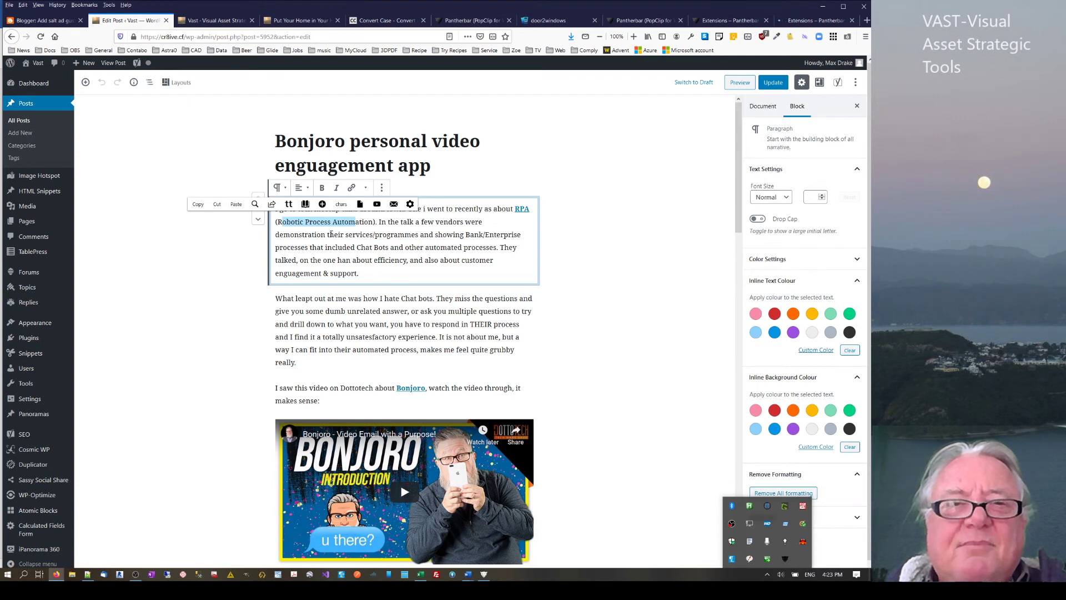
{"action": "left_click", "coordinate": [335, 228]}
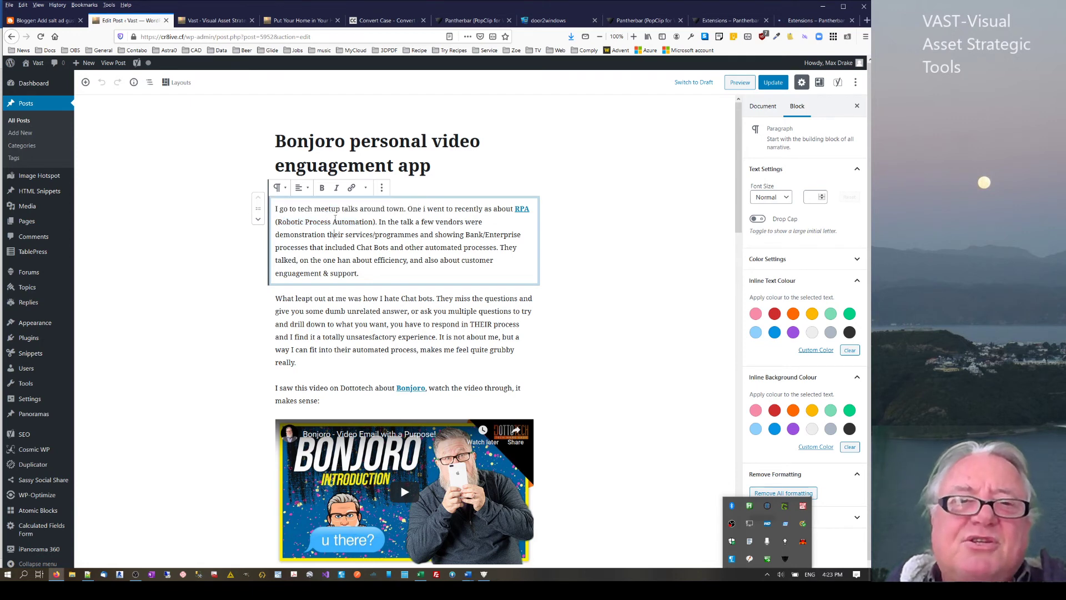
{"action": "left_click_drag", "start_coordinate": [283, 221], "coordinate": [373, 223]}
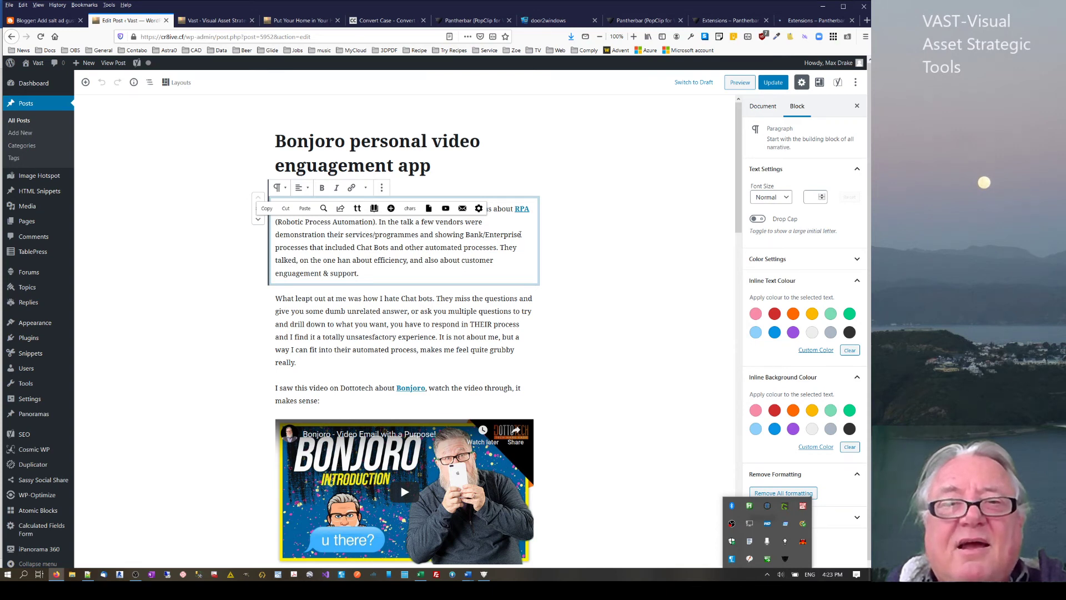
{"action": "left_click", "coordinate": [520, 234]}
{"action": "left_click", "coordinate": [487, 234], "text": "shift"}
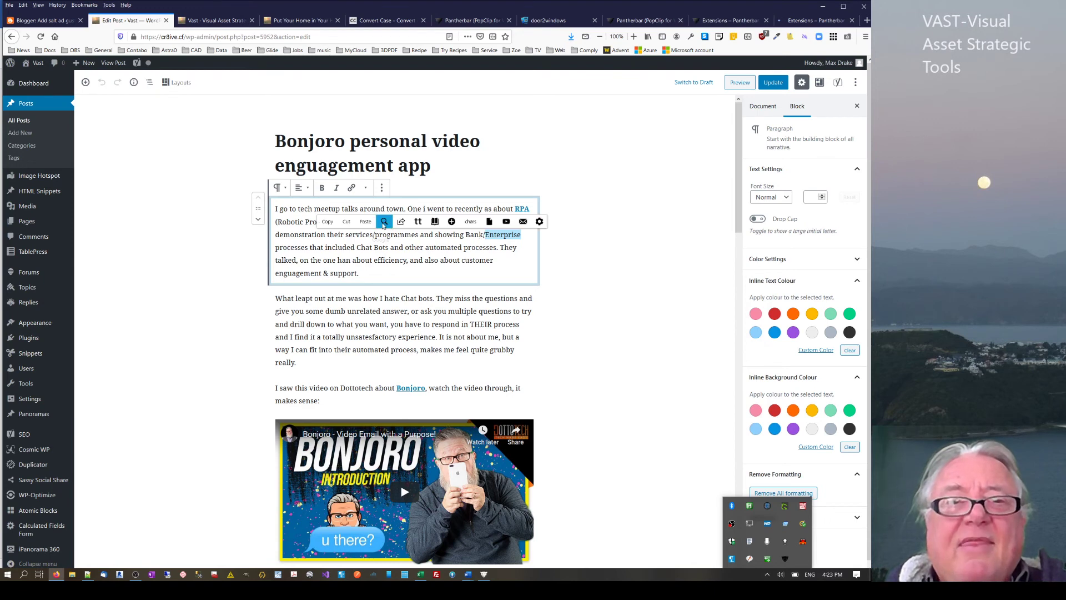
{"action": "left_click", "coordinate": [383, 222]}
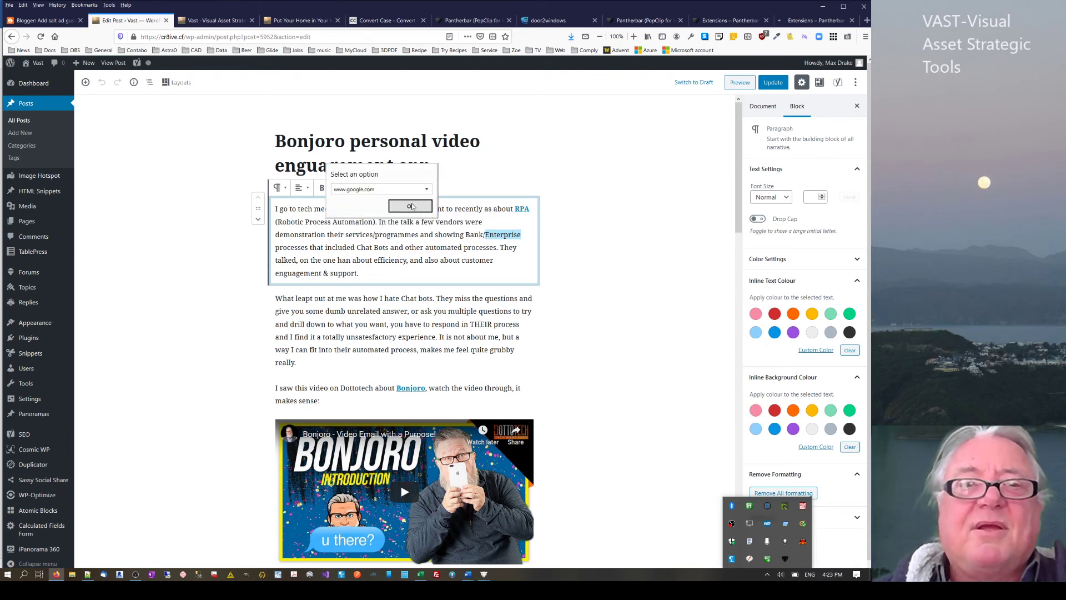
{"action": "left_click", "coordinate": [419, 191]}
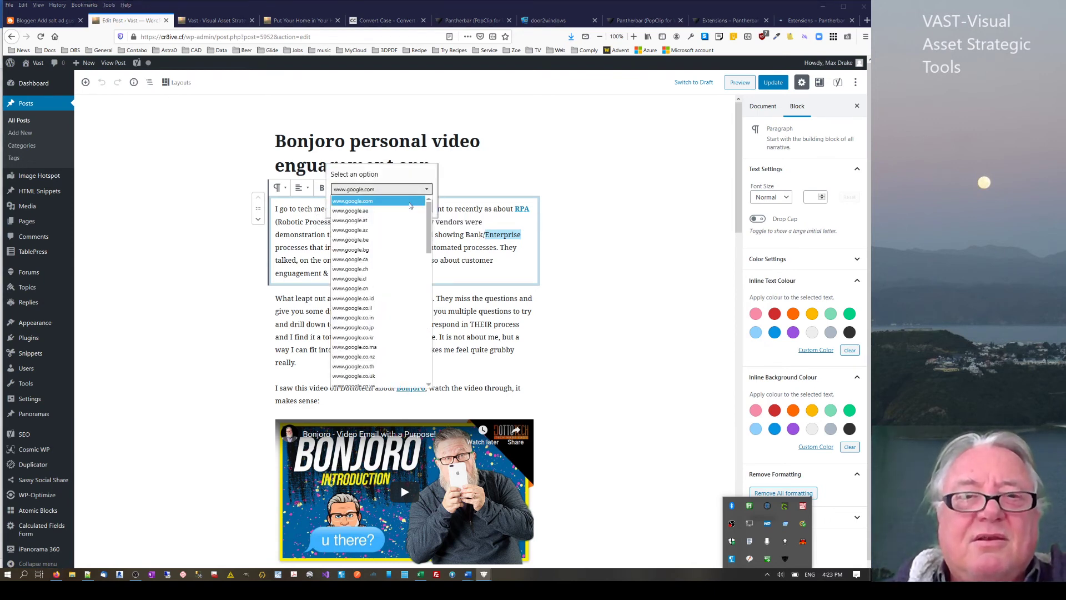
{"action": "left_click_drag", "start_coordinate": [428, 217], "coordinate": [442, 193]}
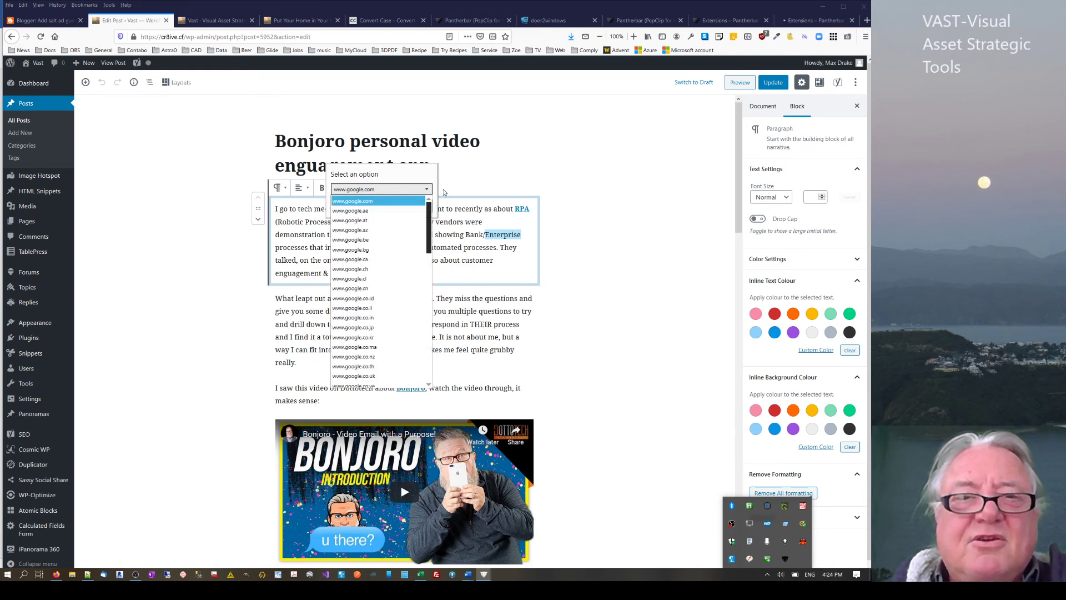
{"action": "left_click", "coordinate": [407, 200]}
{"action": "left_click", "coordinate": [396, 210]}
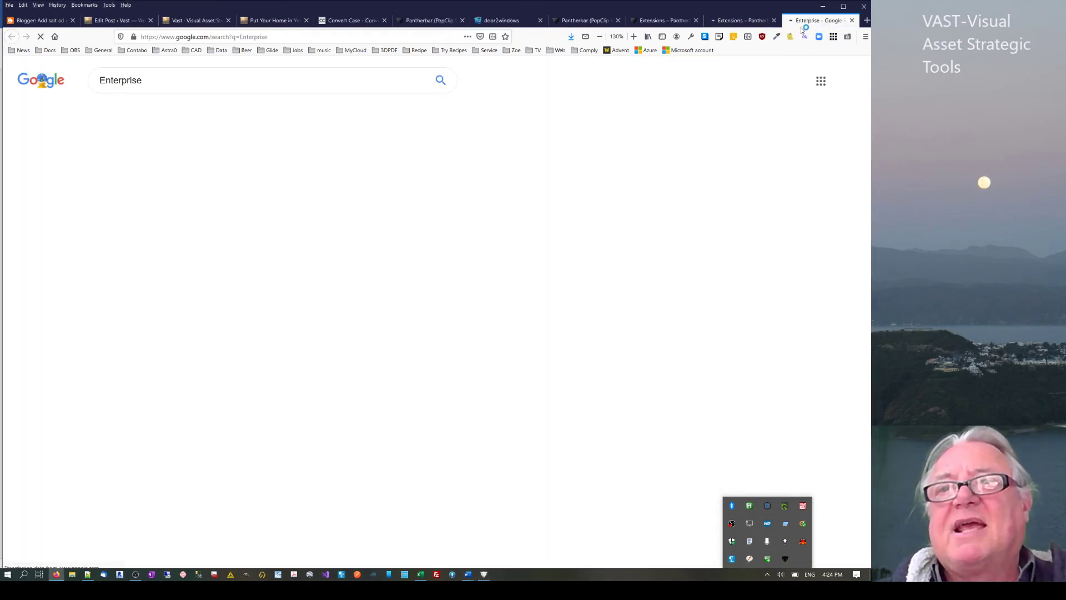
{"action": "left_click", "coordinate": [851, 20]}
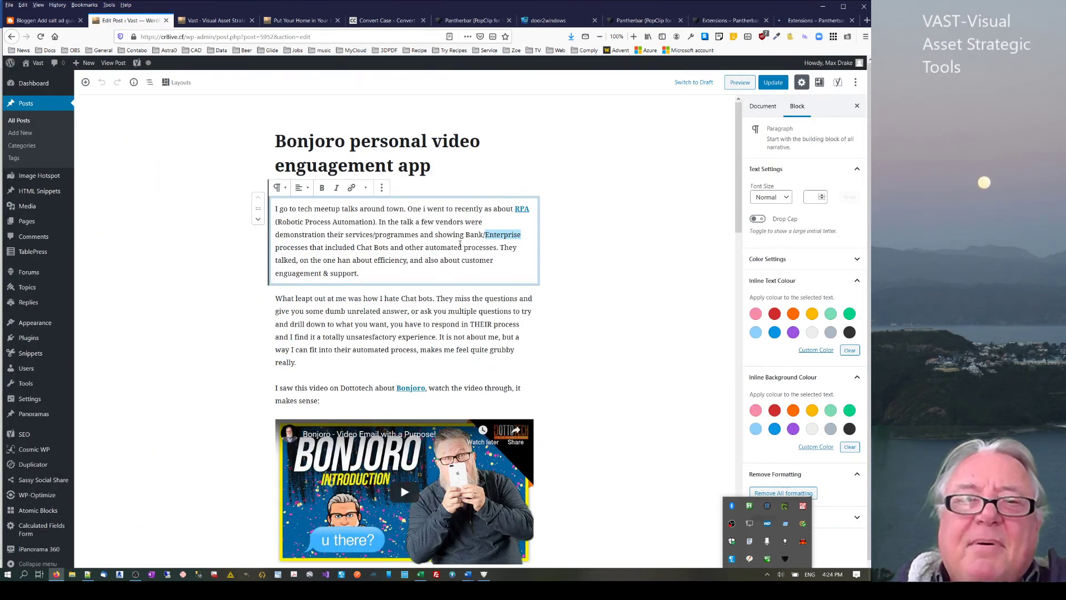
Step: Select part of programmes and showing to view Pantherbar's popup actions, and clear the selection
{"action": "left_click", "coordinate": [446, 232]}
{"action": "left_click_drag", "start_coordinate": [447, 235], "coordinate": [406, 236]}
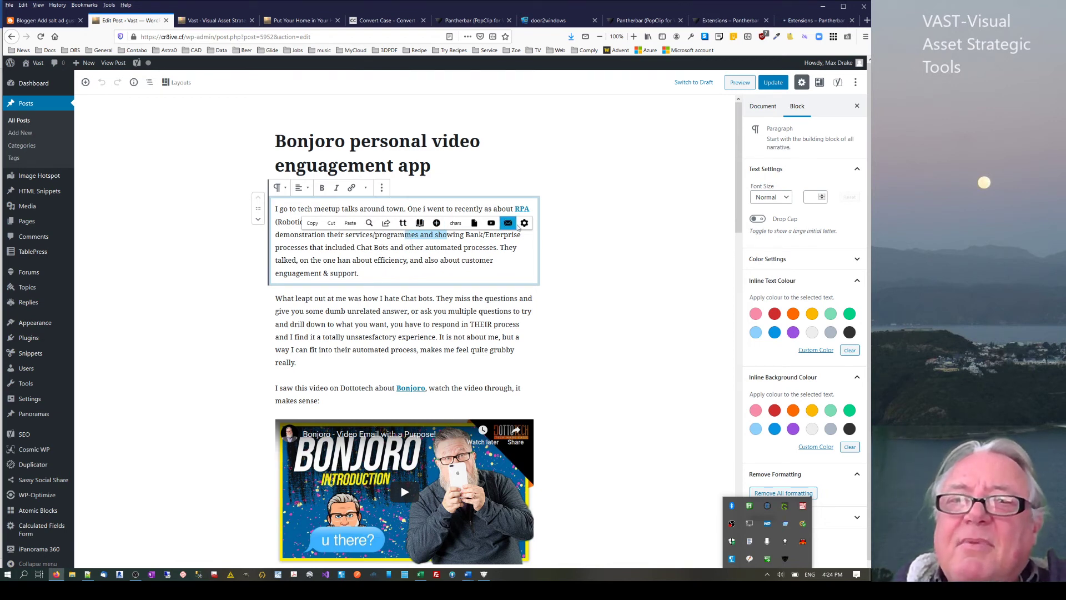
{"action": "left_click", "coordinate": [449, 236]}
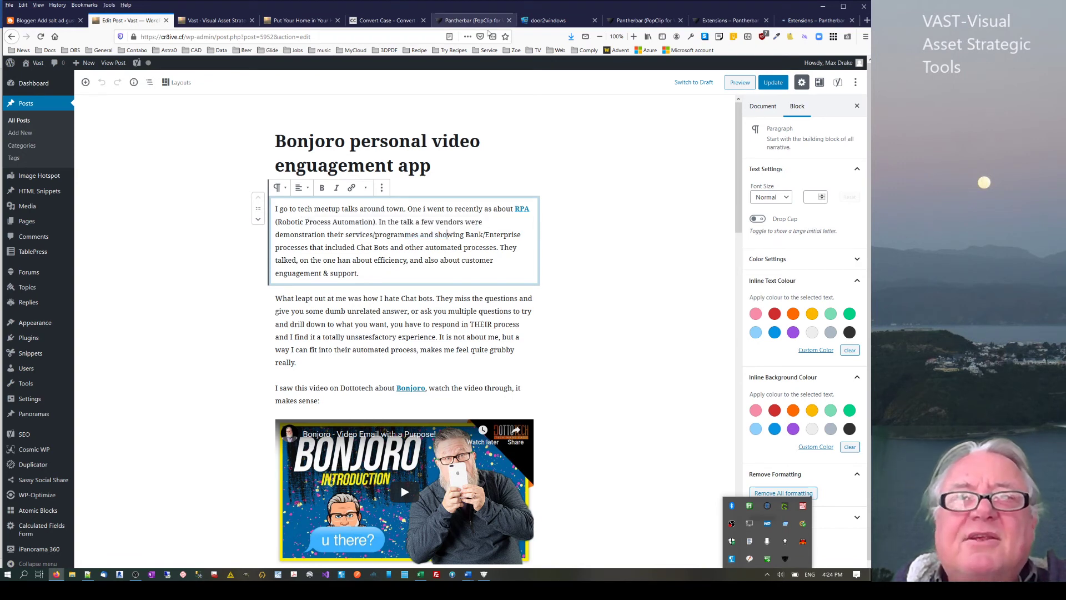
Step: Find the Uppercase extension in the Extensions list on the Pantherbar website and install it by opening the downloaded file with its default program
{"action": "left_click", "coordinate": [478, 22]}
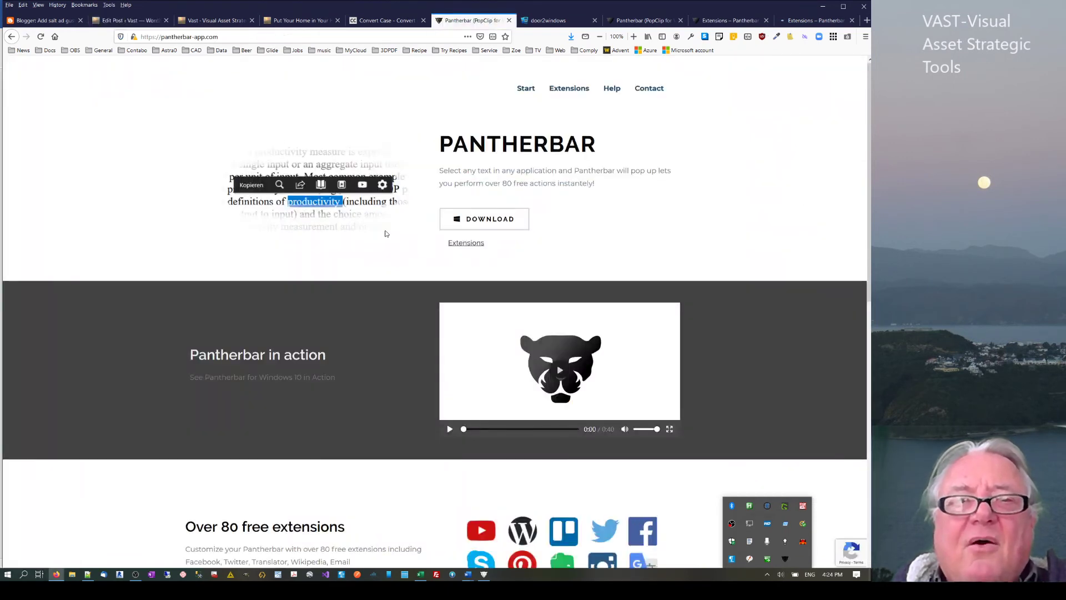
{"action": "left_click", "coordinate": [568, 91]}
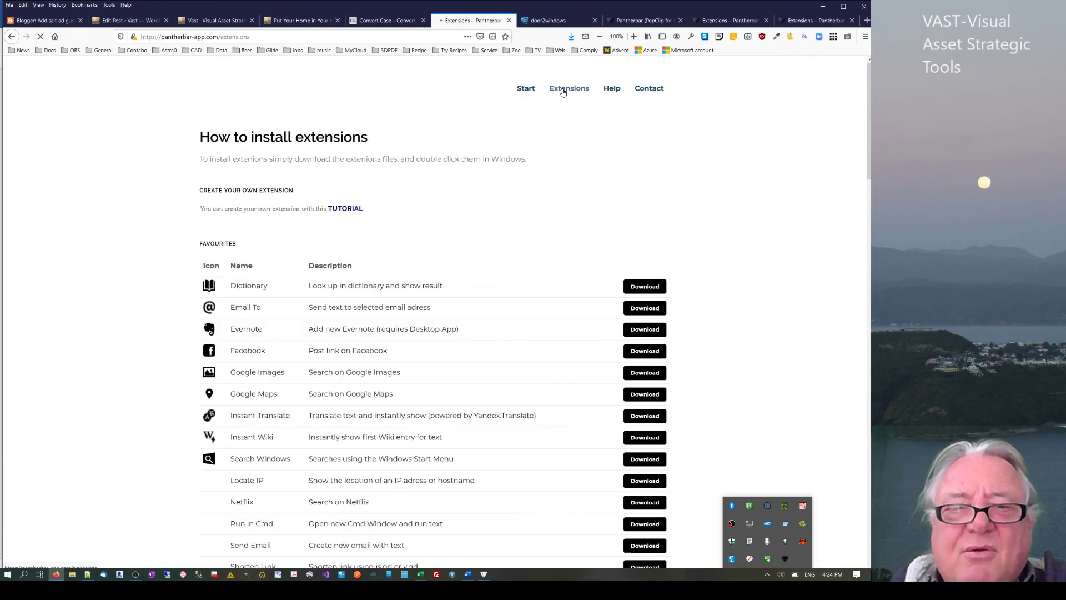
{"action": "scroll", "coordinate": [492, 183], "scroll_direction": "down", "scroll_amount": 5}
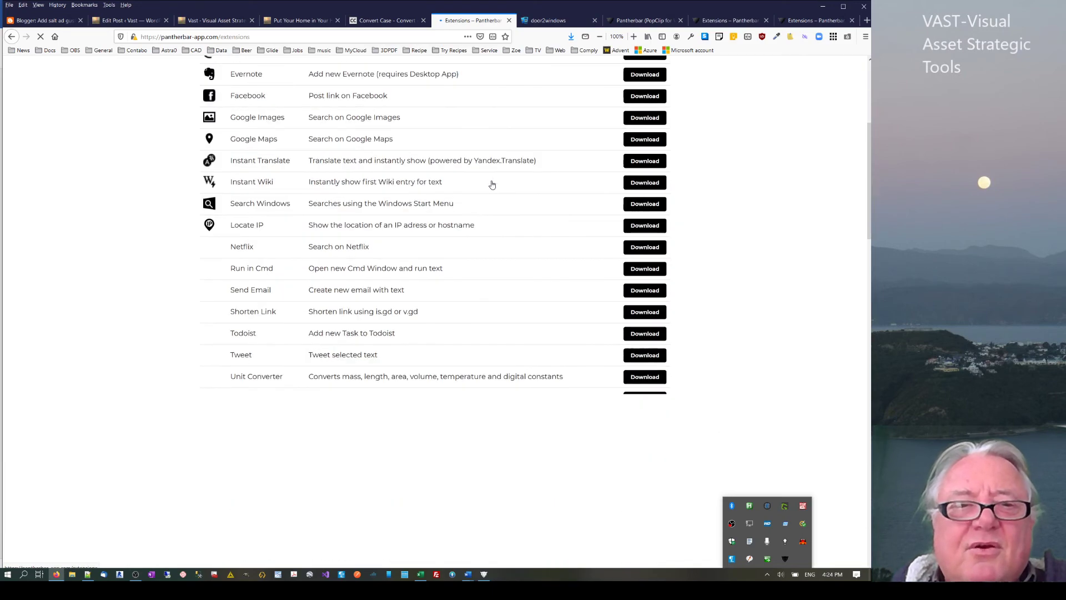
{"action": "scroll", "coordinate": [870, 240], "scroll_direction": "down", "scroll_amount": 2}
{"action": "left_click_drag", "start_coordinate": [870, 239], "coordinate": [856, 459]}
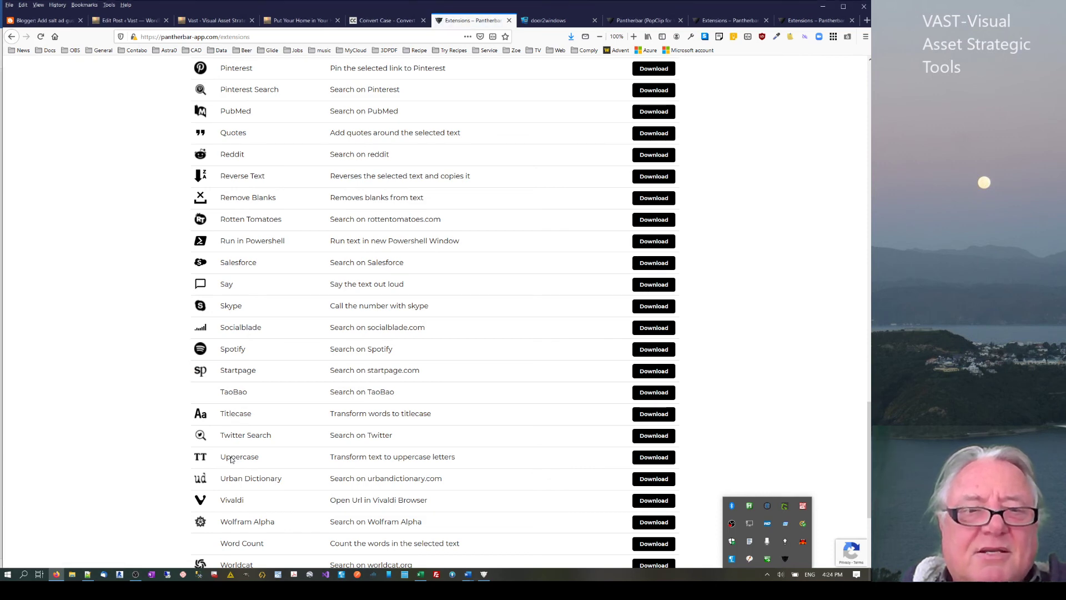
{"action": "left_click", "coordinate": [652, 458]}
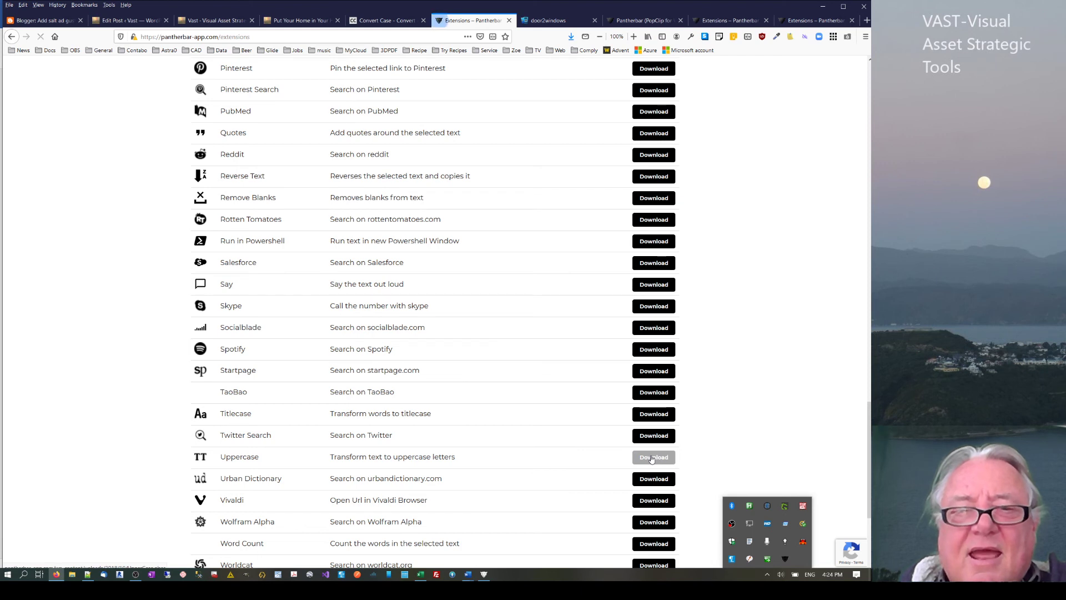
{"action": "left_click", "coordinate": [596, 300]}
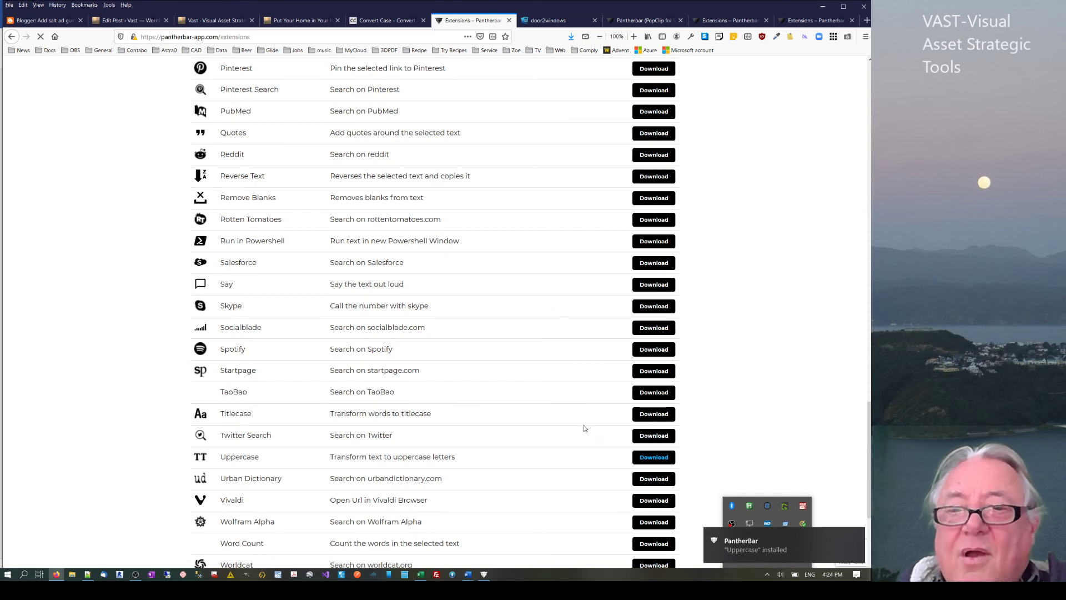
Step: Try to install the Word Count extension by opening Word-Count.pbar with its default program, and dismiss the PantherBar Pro upgrade offer
{"action": "scroll", "coordinate": [502, 415], "scroll_direction": "down", "scroll_amount": 3}
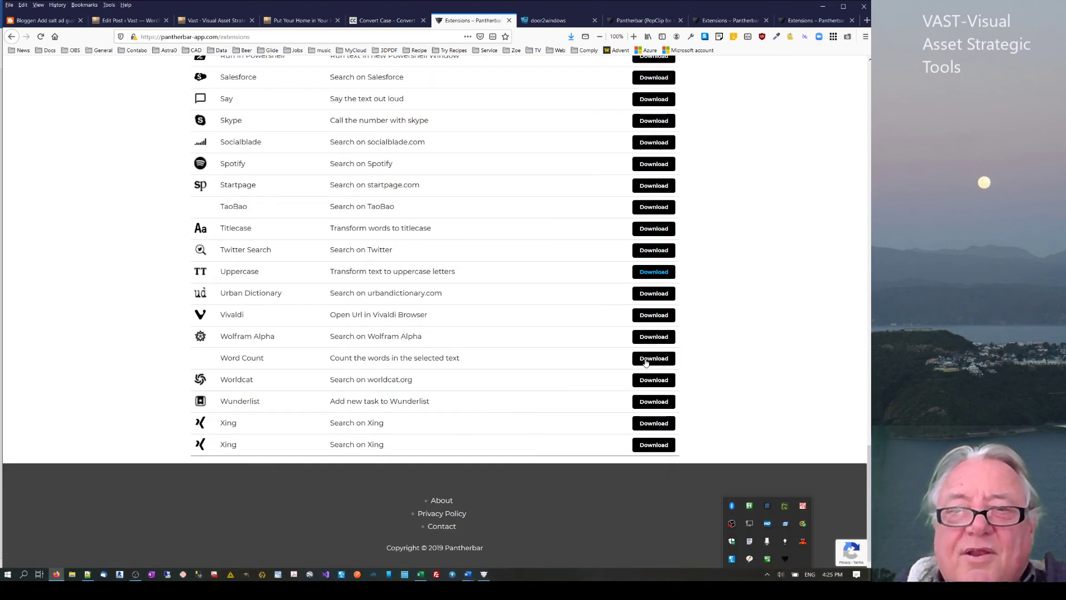
{"action": "left_click", "coordinate": [646, 361]}
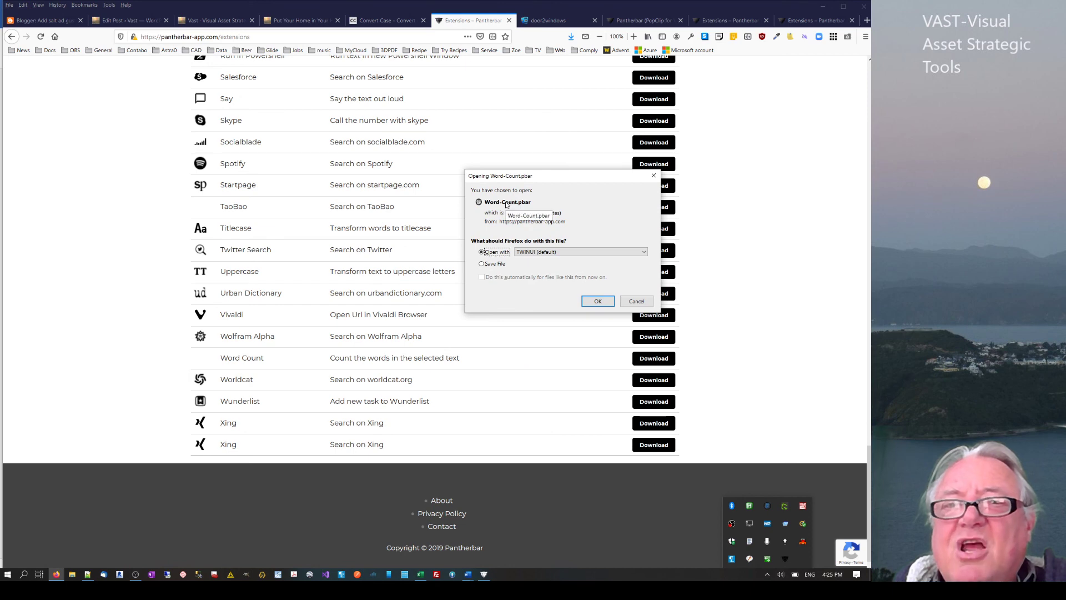
{"action": "left_click", "coordinate": [597, 302]}
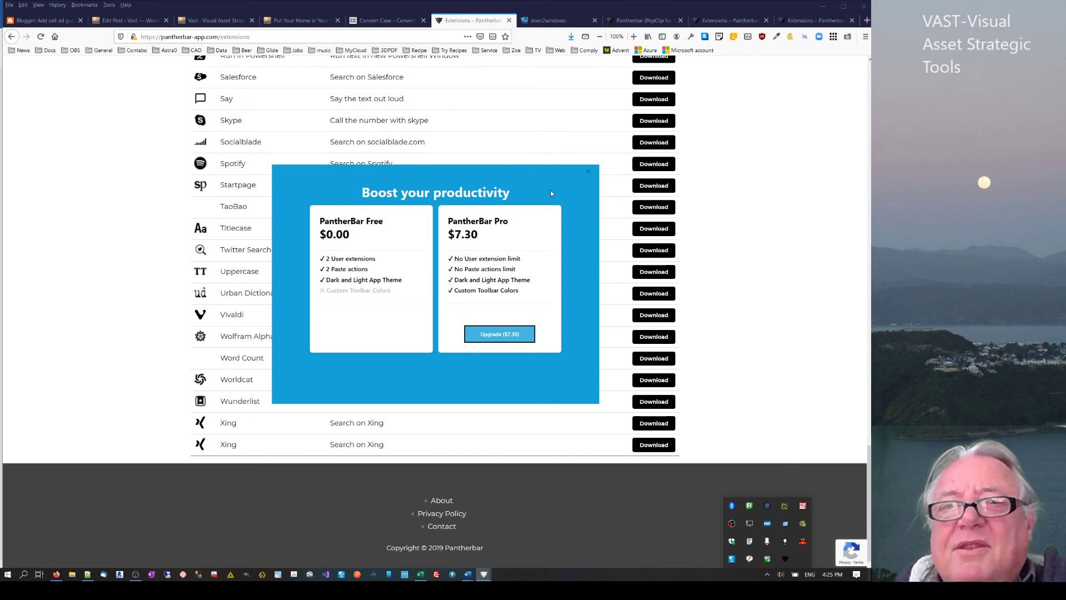
{"action": "left_click", "coordinate": [587, 176]}
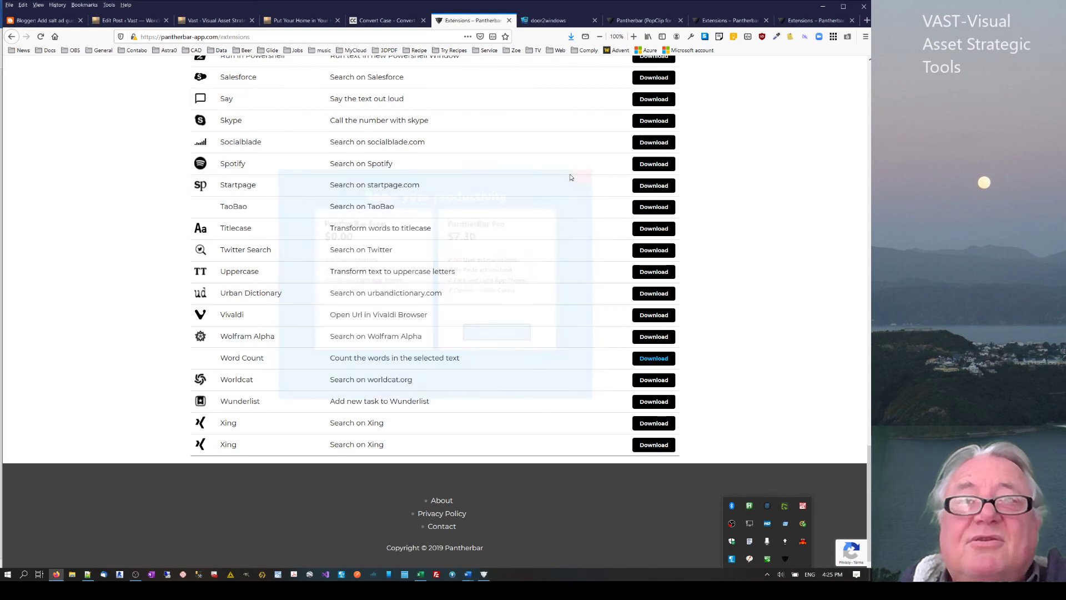